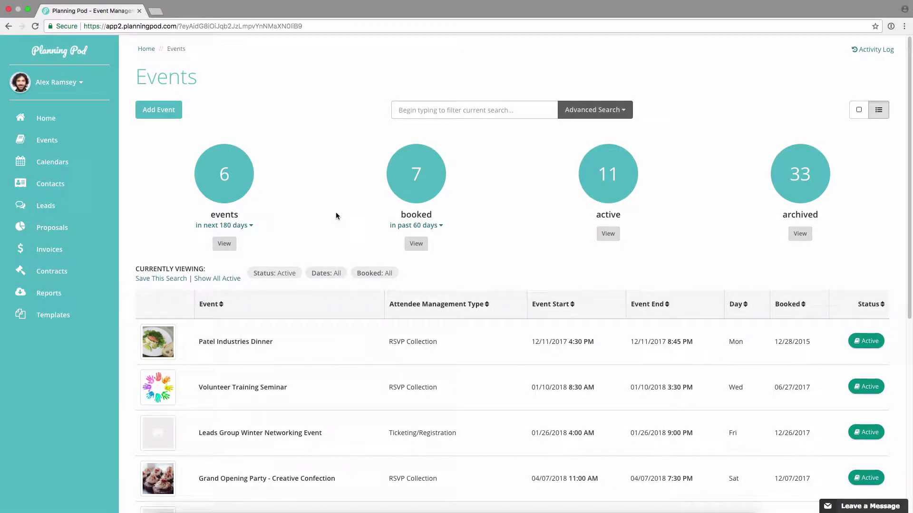
# - Open the AMARN 2018 Mountain Region Meeting from the Events list and scroll to Registration Setup
pyautogui.scroll(-7, 335, 214)
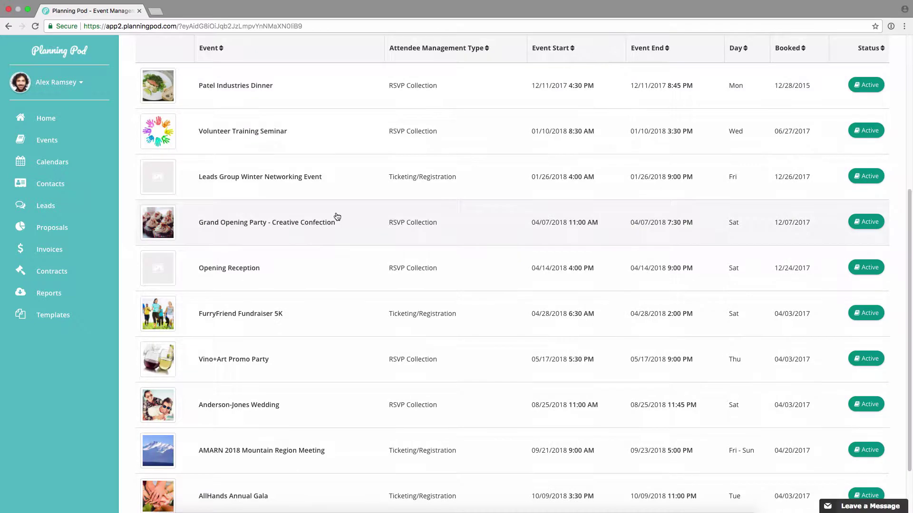
pyautogui.click(316, 377)
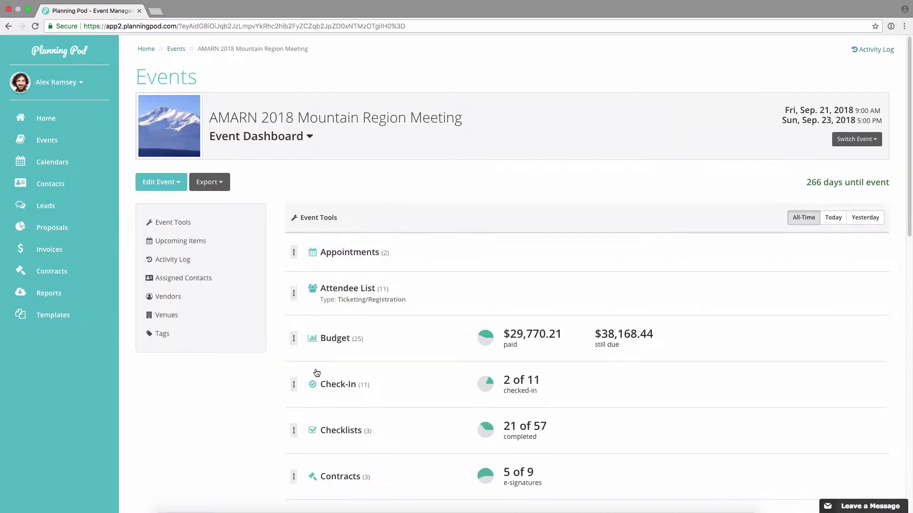
pyautogui.scroll(-5, 365, 342)
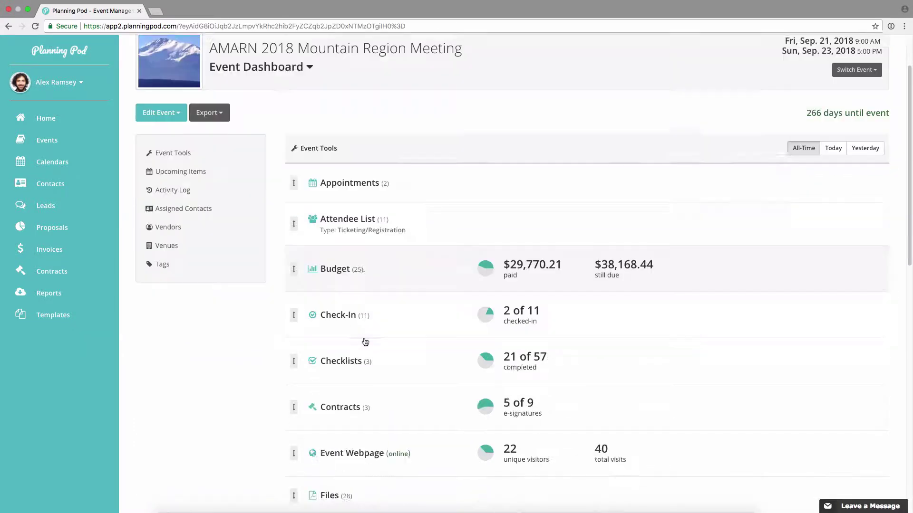
pyautogui.scroll(-8, 365, 342)
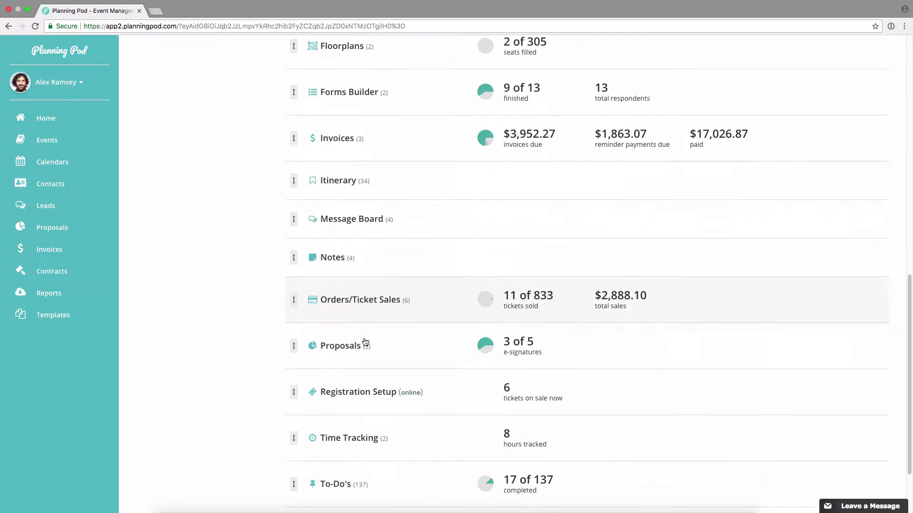
# - Open the event's Registration Setup and look over the numbered Getting Started checklist
pyautogui.click(373, 395)
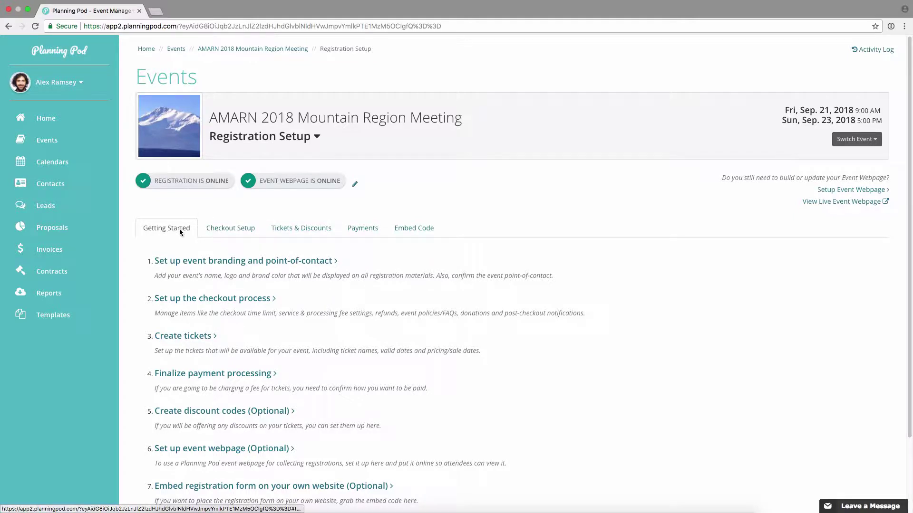
pyautogui.scroll(-1, 208, 256)
pyautogui.scroll(-5, 208, 256)
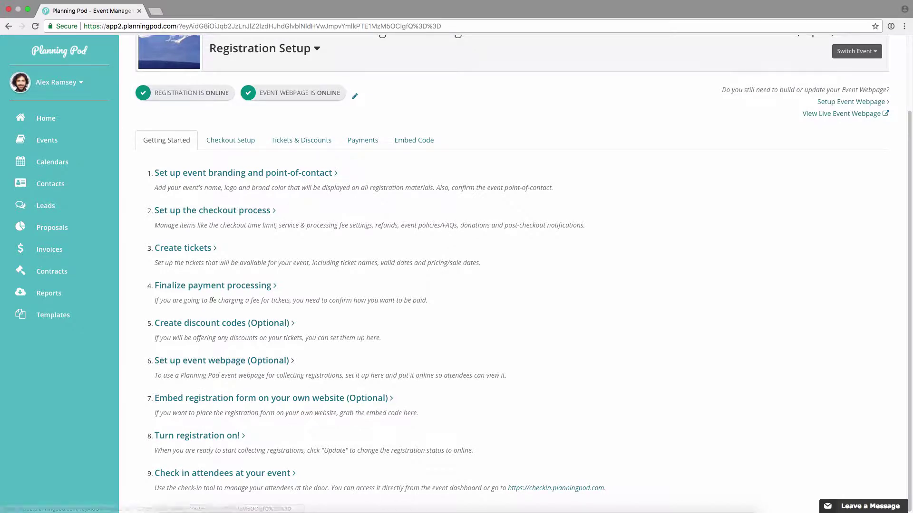
pyautogui.scroll(2, 218, 190)
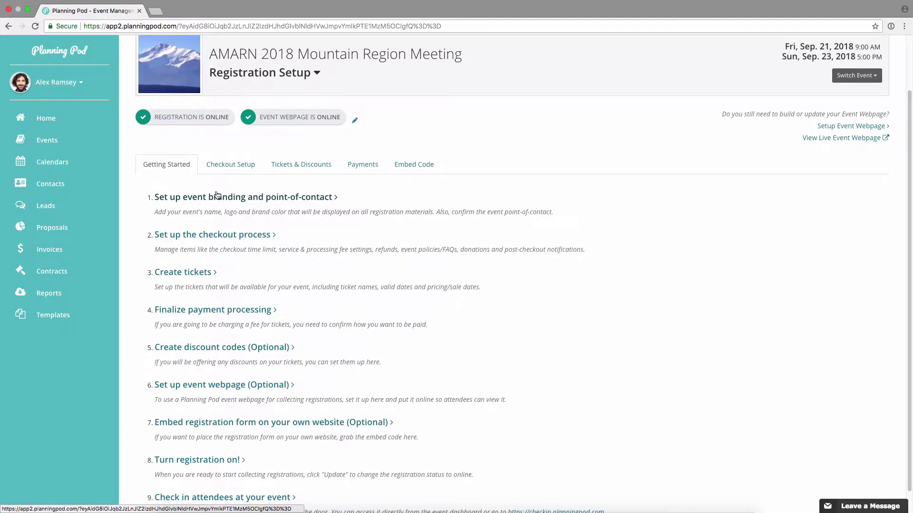
pyautogui.scroll(1, 216, 195)
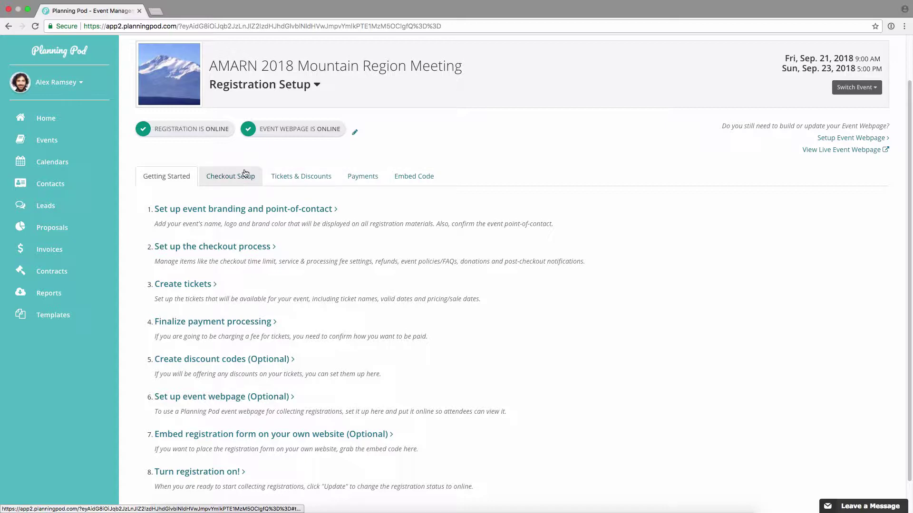
pyautogui.scroll(2, 399, 157)
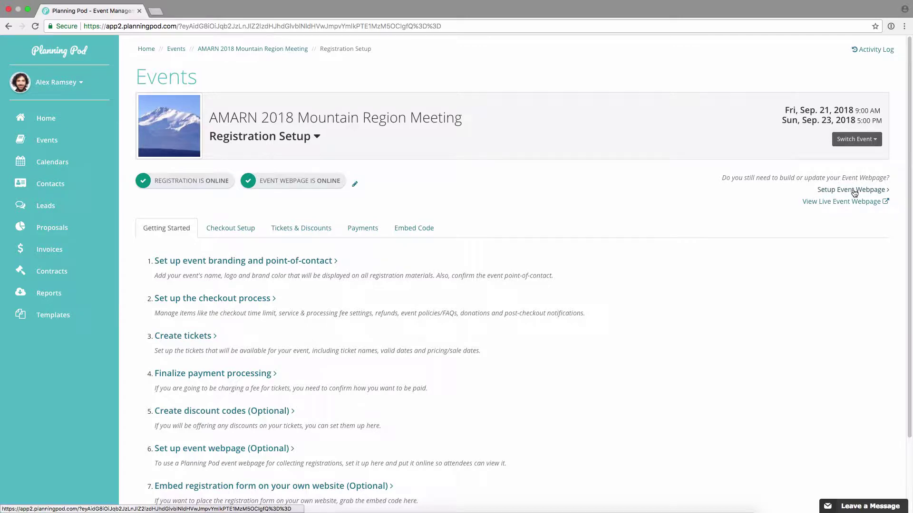
# - Check the Non-Member ticket quantity options on the live event webpage, then return to Planning Pod
pyautogui.click(841, 203)
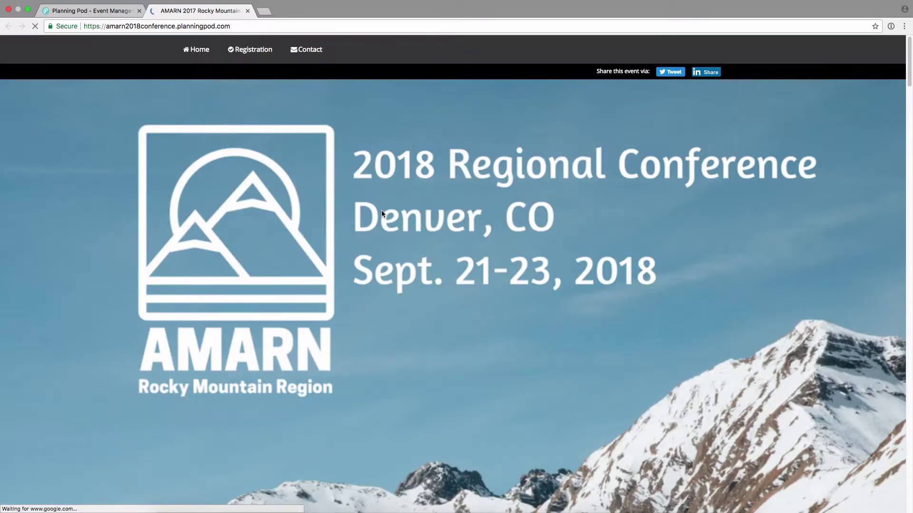
pyautogui.scroll(-20, 387, 255)
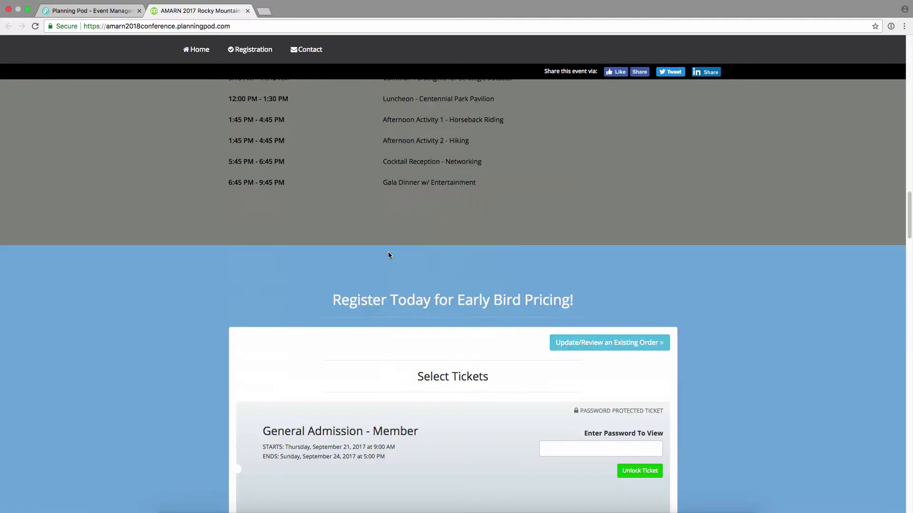
pyautogui.scroll(2, 388, 256)
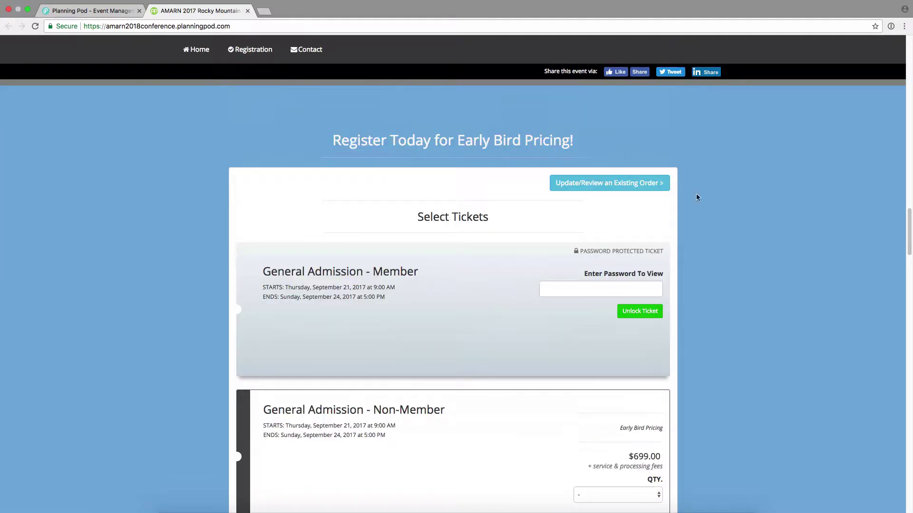
pyautogui.scroll(-1, 684, 342)
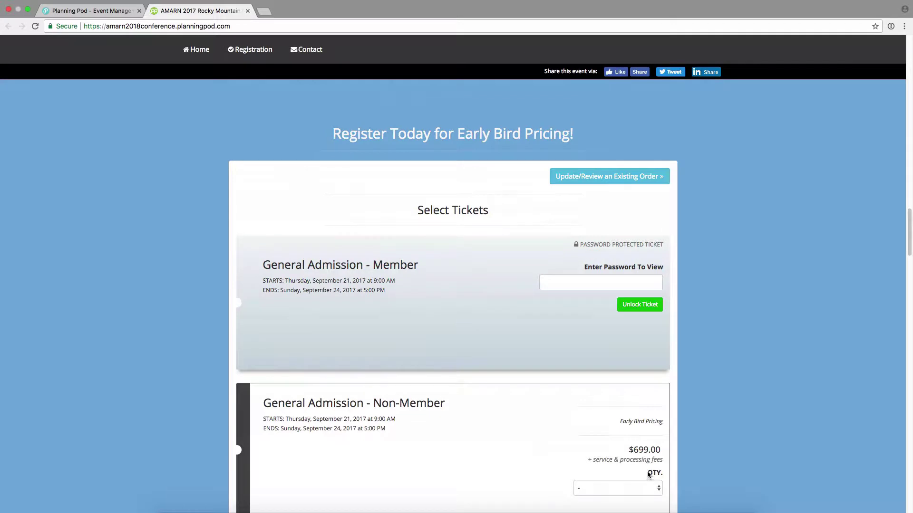
pyautogui.scroll(-3, 648, 475)
pyautogui.click(627, 375)
pyautogui.click(727, 363)
pyautogui.click(92, 13)
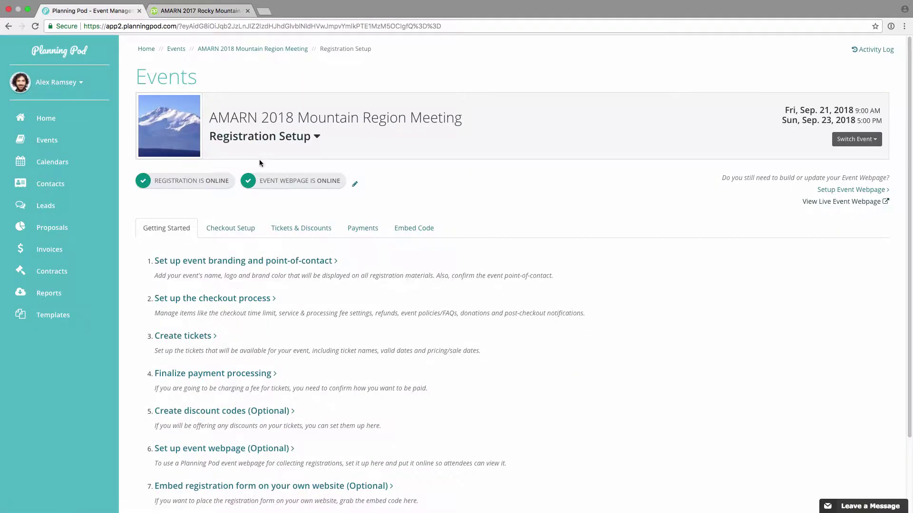
pyautogui.click(417, 229)
pyautogui.moveTo(247, 287); pyautogui.dragTo(140, 279)
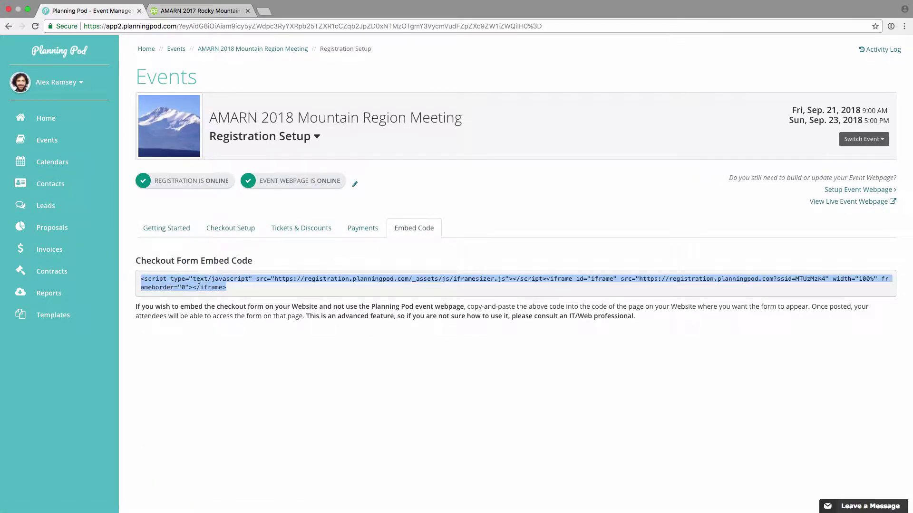
pyautogui.click(272, 287)
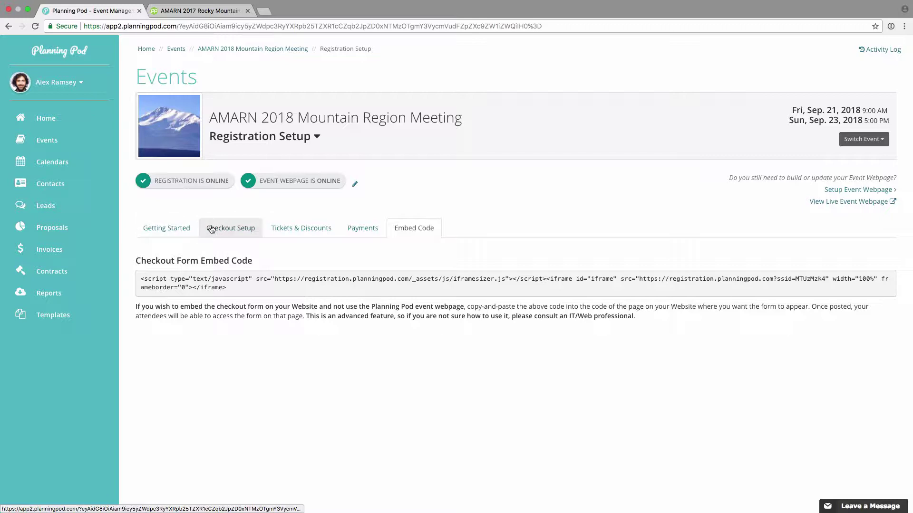
pyautogui.click(176, 229)
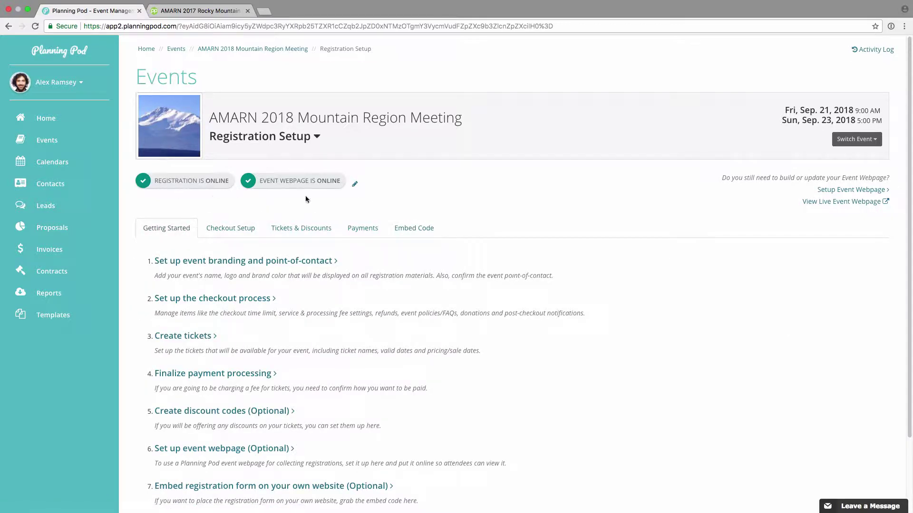
# - Set both Registration and Event Webpage status to Offline and save
pyautogui.click(355, 185)
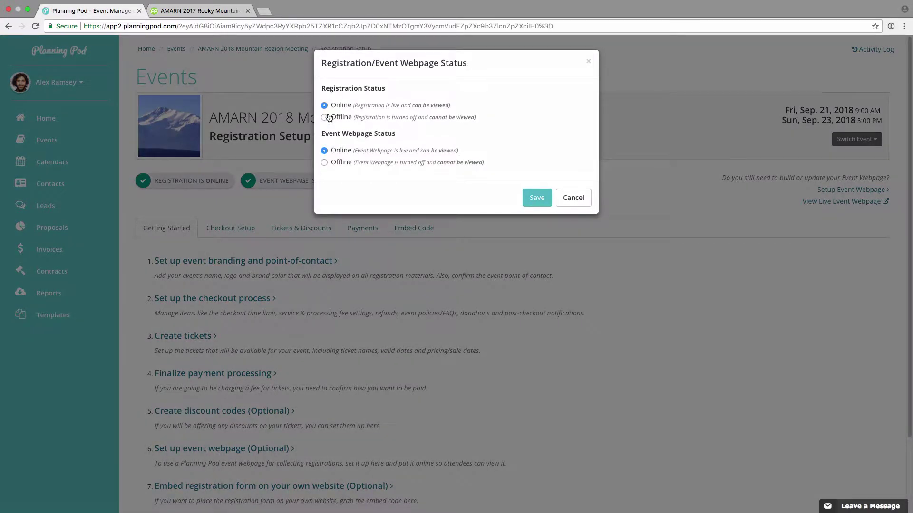
pyautogui.click(324, 118)
pyautogui.click(324, 162)
pyautogui.click(536, 199)
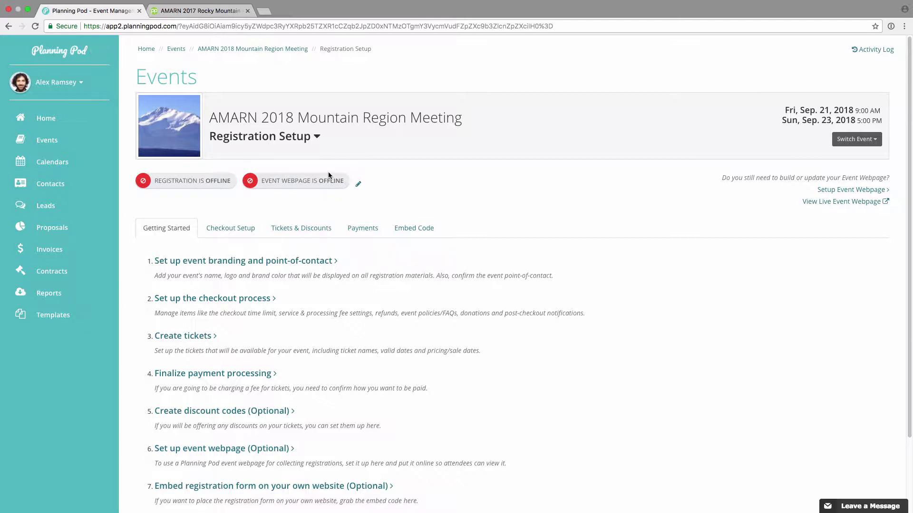
# - Pick a lighter blue Event Color in the Checkout Setup branding settings
pyautogui.click(250, 230)
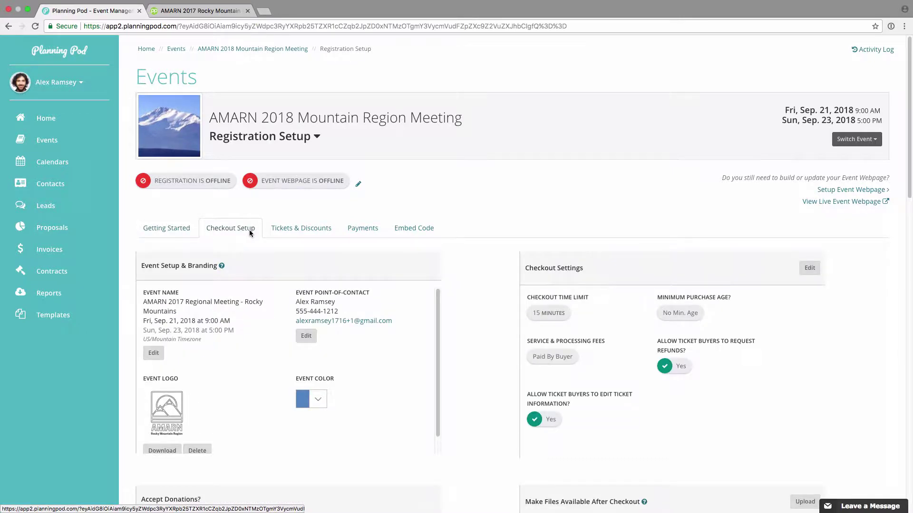
pyautogui.scroll(-2, 252, 247)
pyautogui.scroll(2, 412, 298)
pyautogui.scroll(-3, 469, 314)
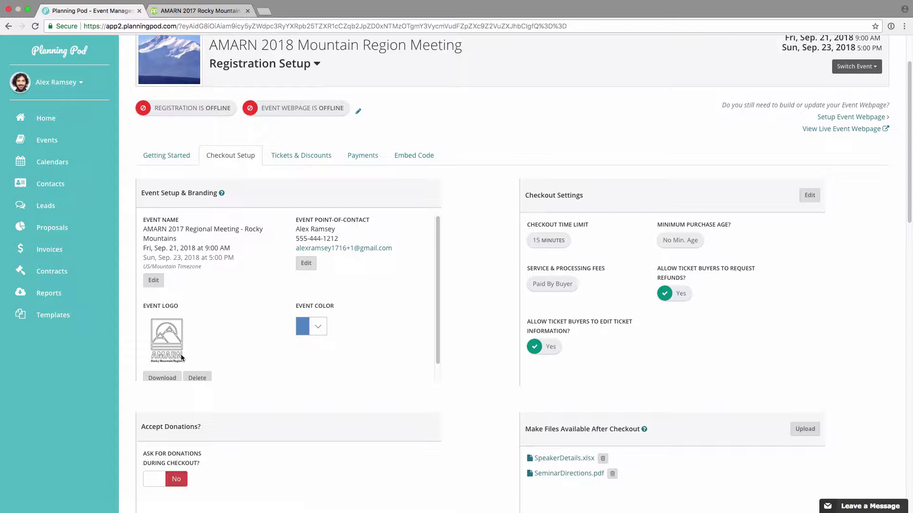
pyautogui.click(304, 328)
pyautogui.click(342, 387)
pyautogui.click(366, 358)
pyautogui.click(370, 305)
# - Review checkout settings, keeping buyer-paid fees and no minimum age, and cancel unchanged
pyautogui.click(809, 195)
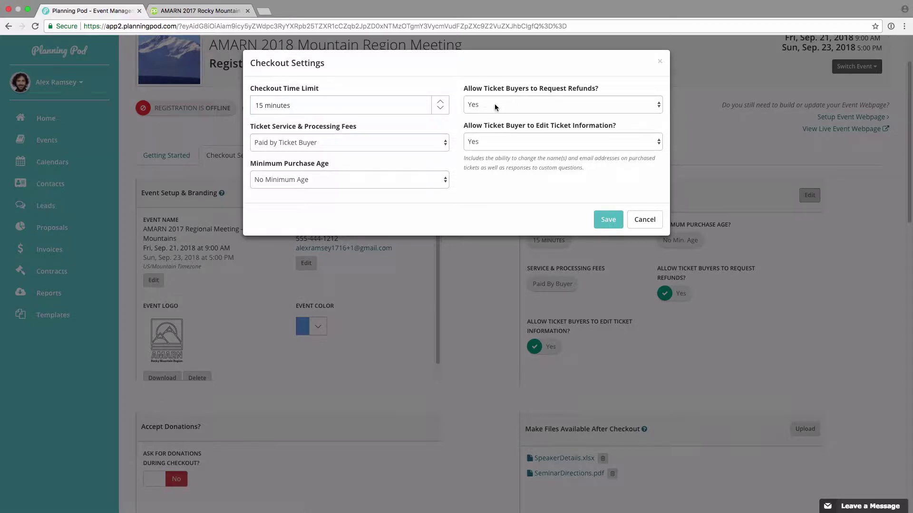
pyautogui.click(338, 142)
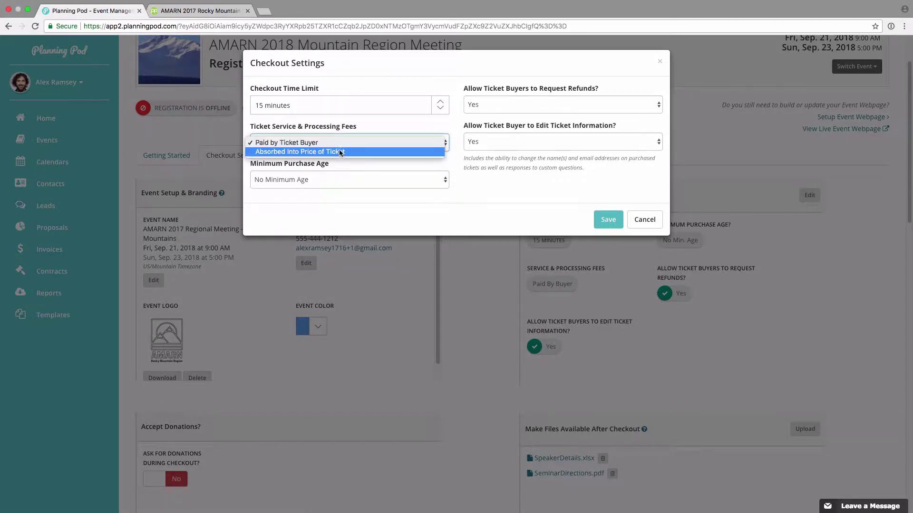
pyautogui.click(355, 126)
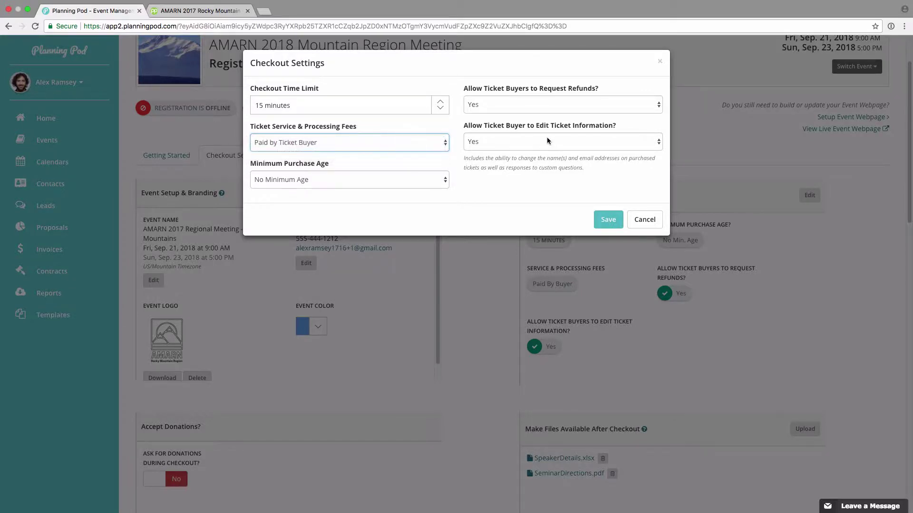
pyautogui.click(375, 180)
pyautogui.click(376, 161)
pyautogui.click(637, 220)
pyautogui.scroll(-2, 481, 278)
# - Switch 'Ask for donations during checkout?' to No in the Accept Donations panel
pyautogui.scroll(-3, 482, 282)
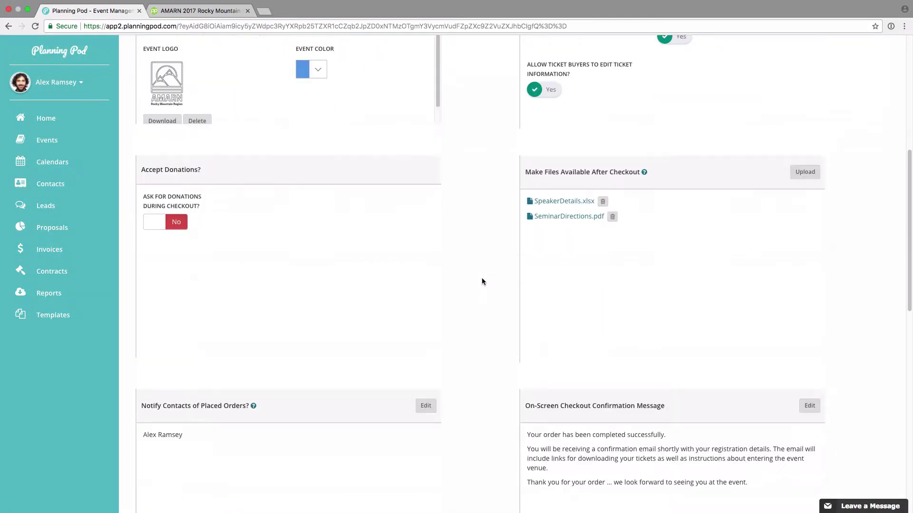
pyautogui.click(184, 225)
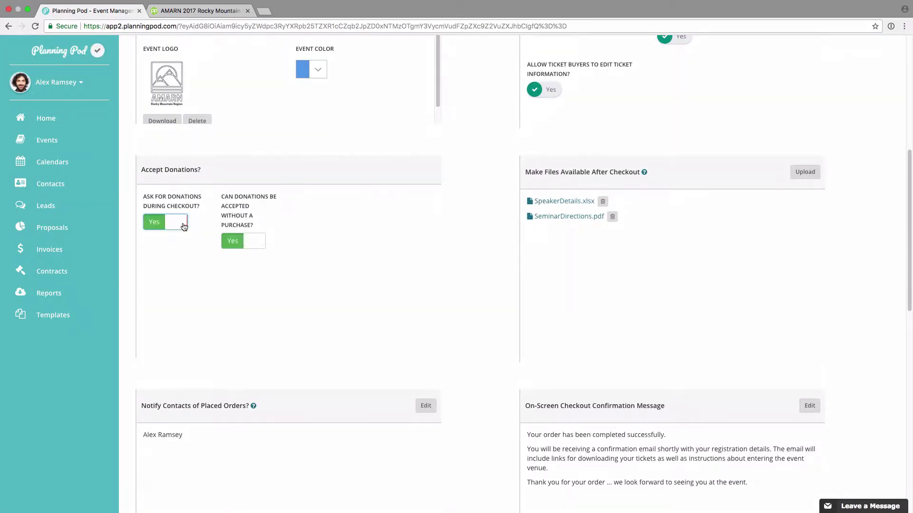
pyautogui.click(234, 243)
pyautogui.click(252, 242)
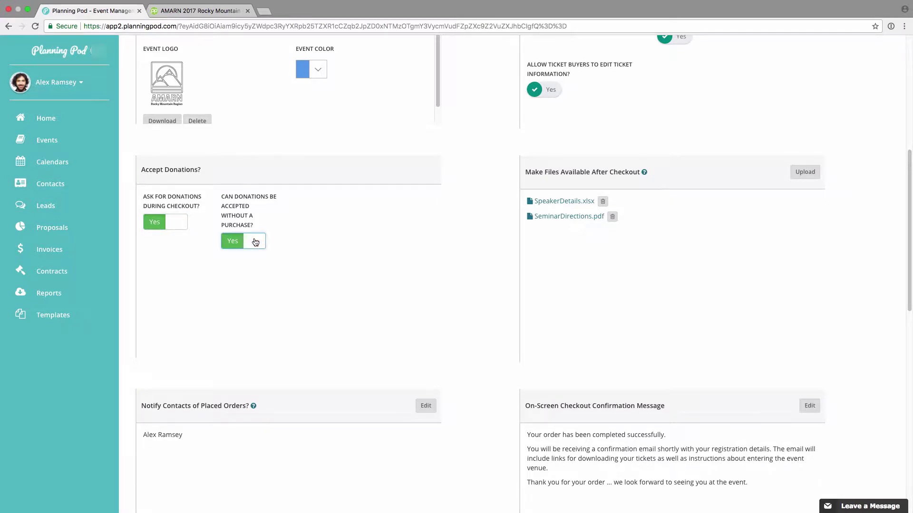
pyautogui.click(159, 227)
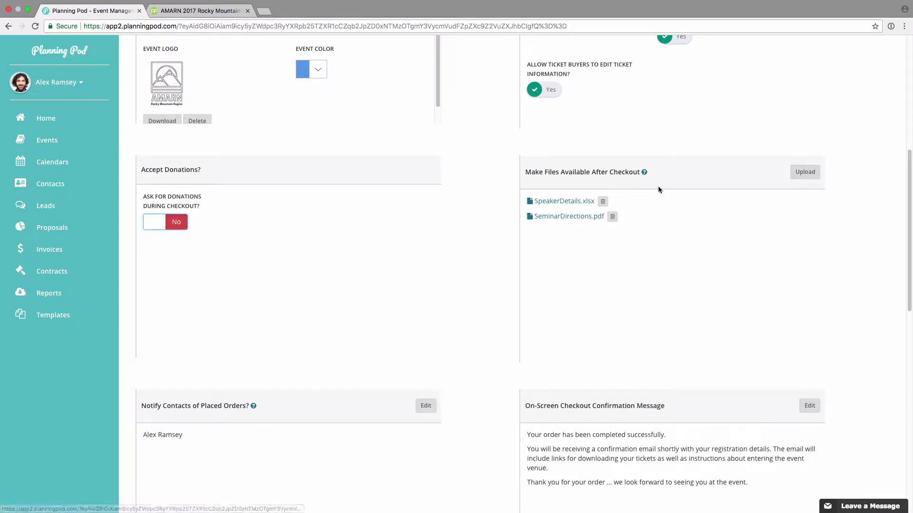
pyautogui.scroll(-5, 586, 277)
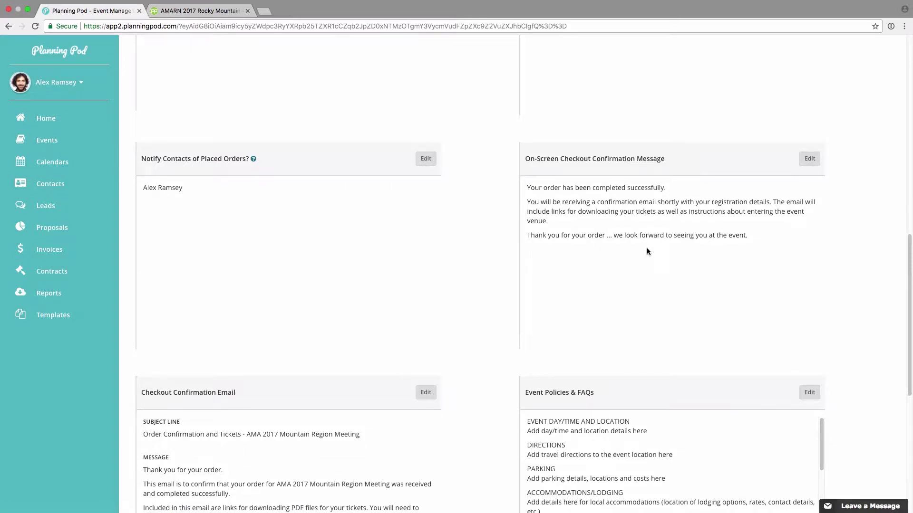
# - Open and cancel the confirmation message, confirmation email and policies editors without changes
pyautogui.scroll(-1, 646, 248)
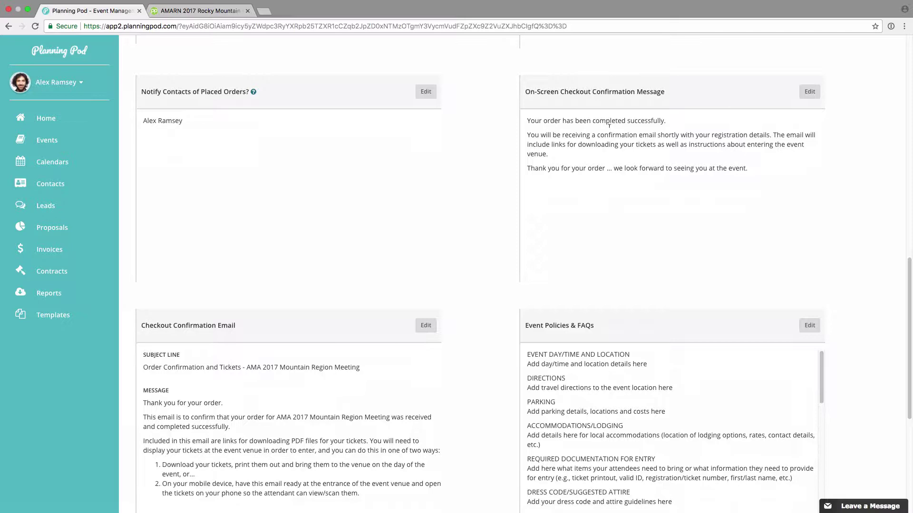
pyautogui.click(810, 91)
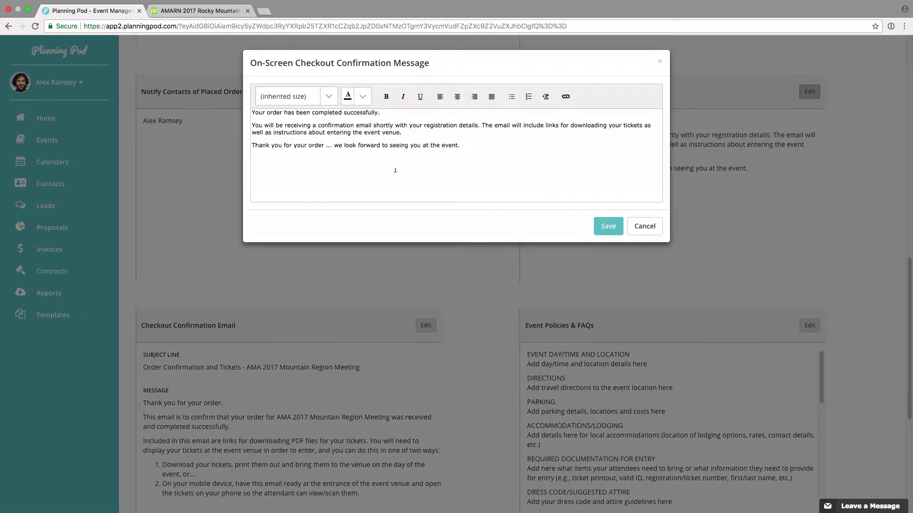
pyautogui.click(644, 226)
pyautogui.scroll(-1, 426, 285)
pyautogui.scroll(-1, 427, 285)
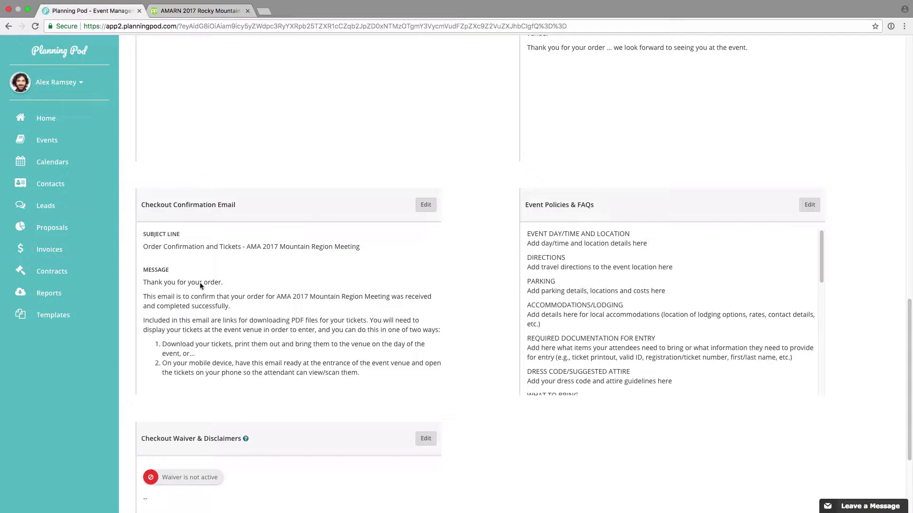
pyautogui.click(426, 205)
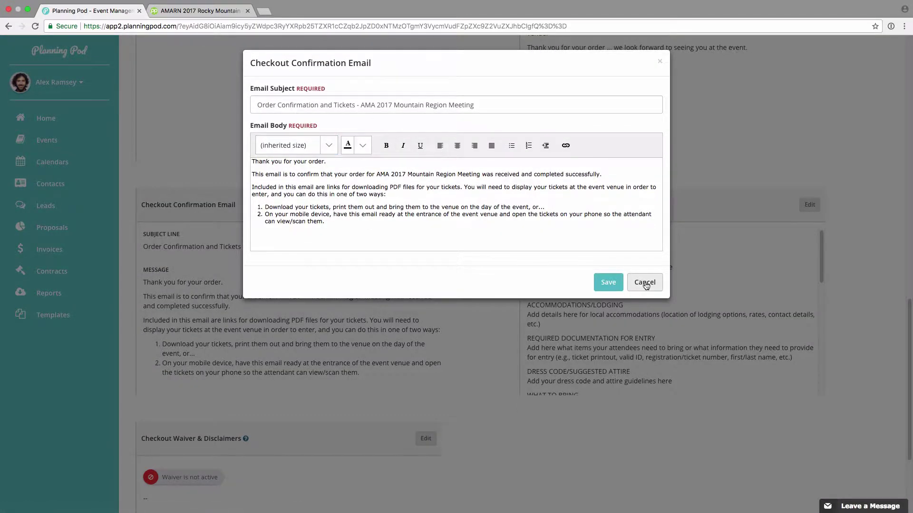
pyautogui.click(644, 282)
pyautogui.scroll(-1, 721, 287)
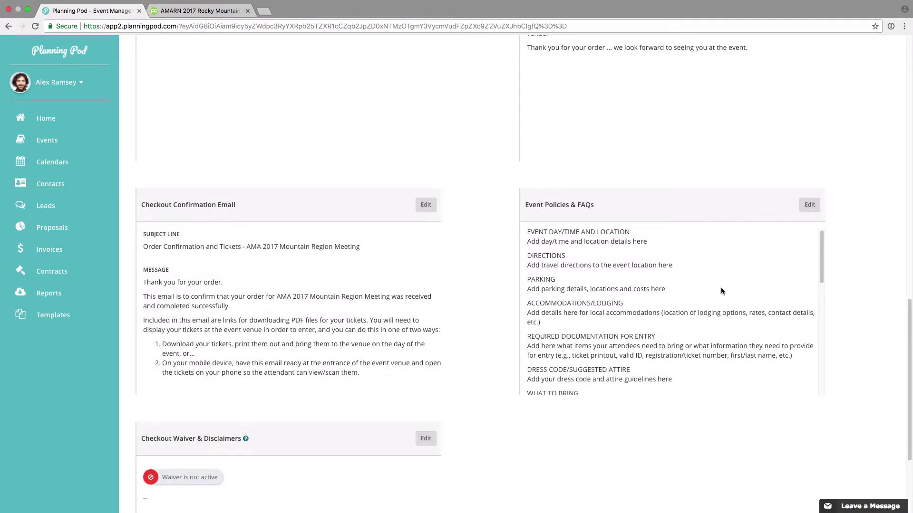
pyautogui.scroll(-5, 605, 243)
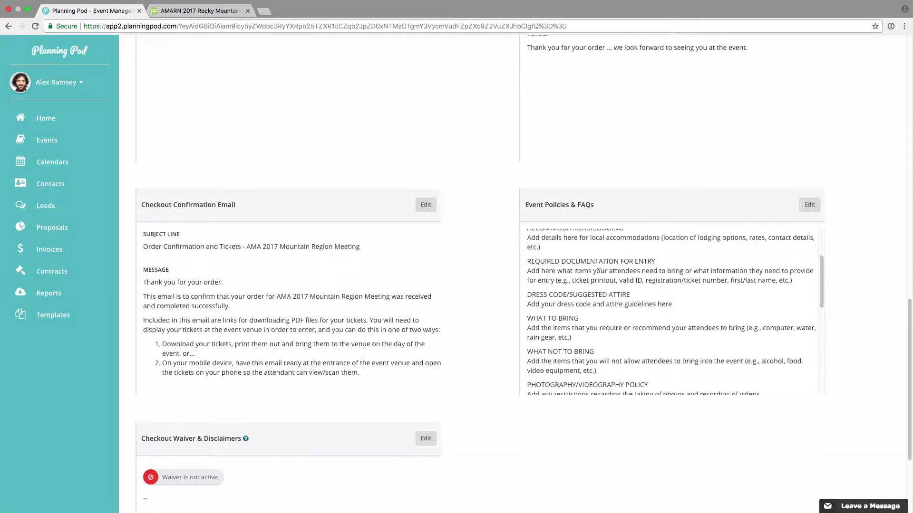
pyautogui.click(810, 205)
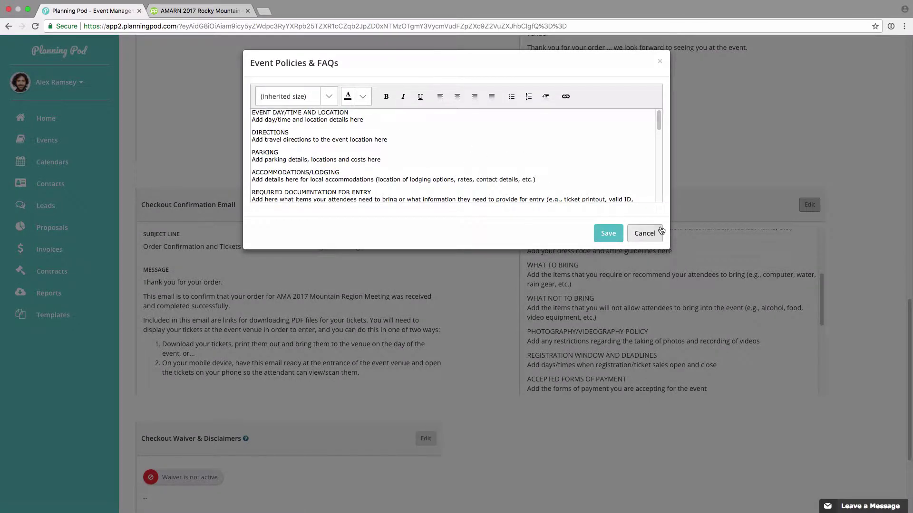
pyautogui.click(645, 233)
pyautogui.scroll(-3, 452, 309)
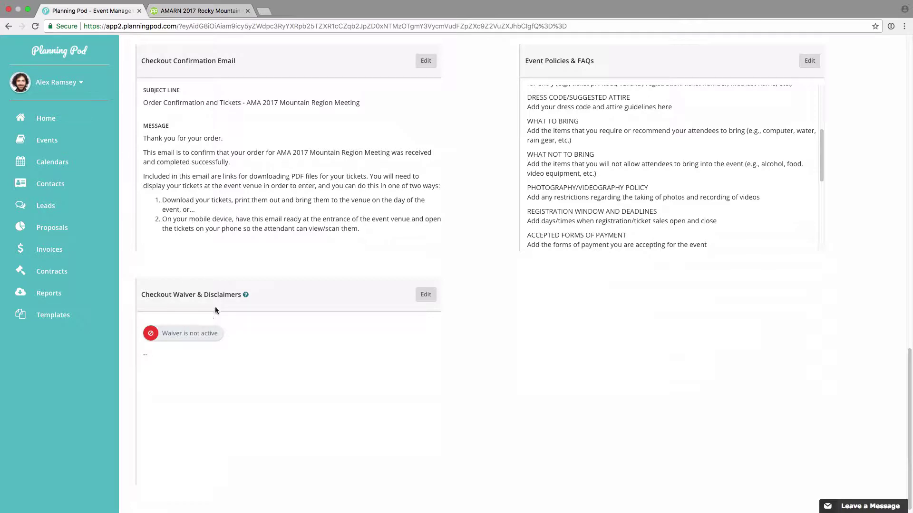
# - Make the checkout waiver required with the text 'THIS IS A DISCLAIMER.' and save
pyautogui.click(426, 295)
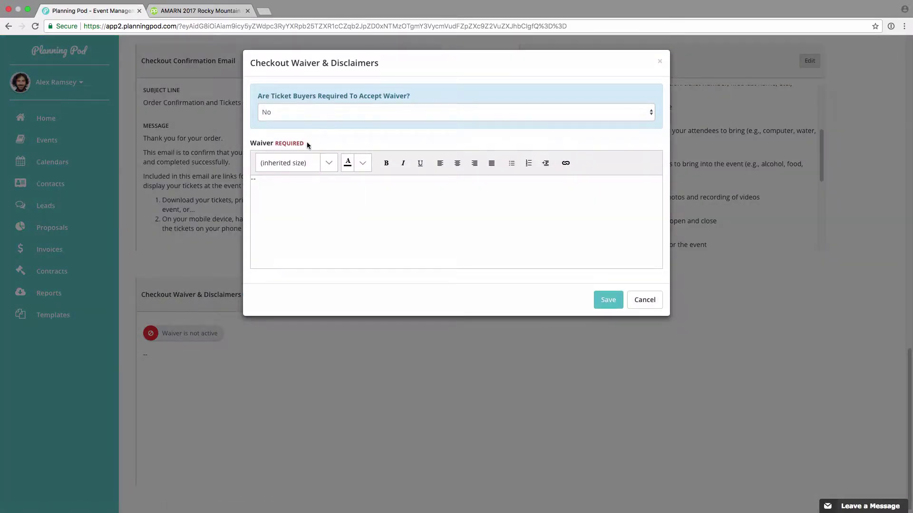
pyautogui.click(315, 114)
pyautogui.click(317, 104)
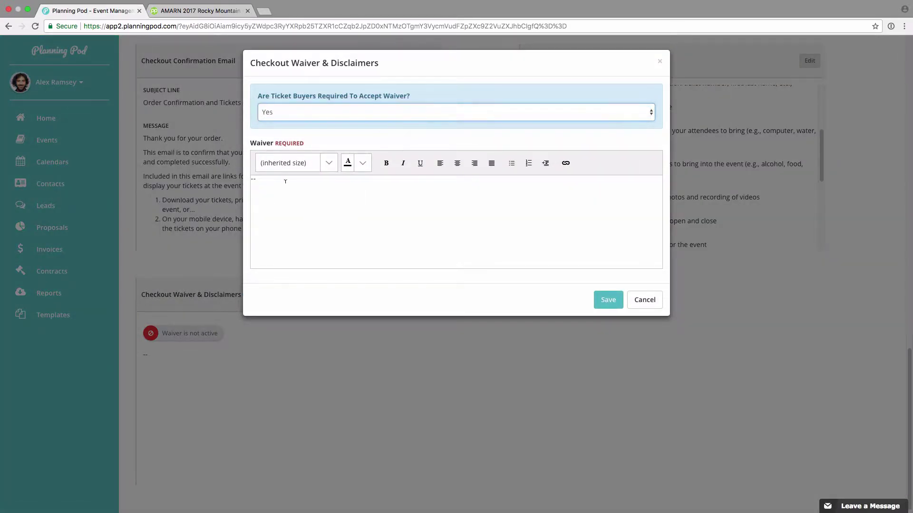
pyautogui.write('THIS IS A DISCLAI')
pyautogui.click(606, 307)
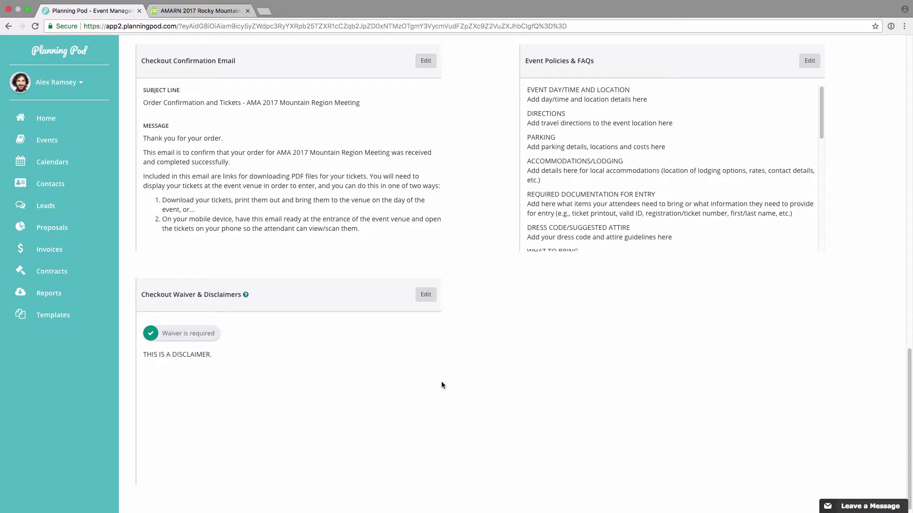
pyautogui.scroll(15, 442, 384)
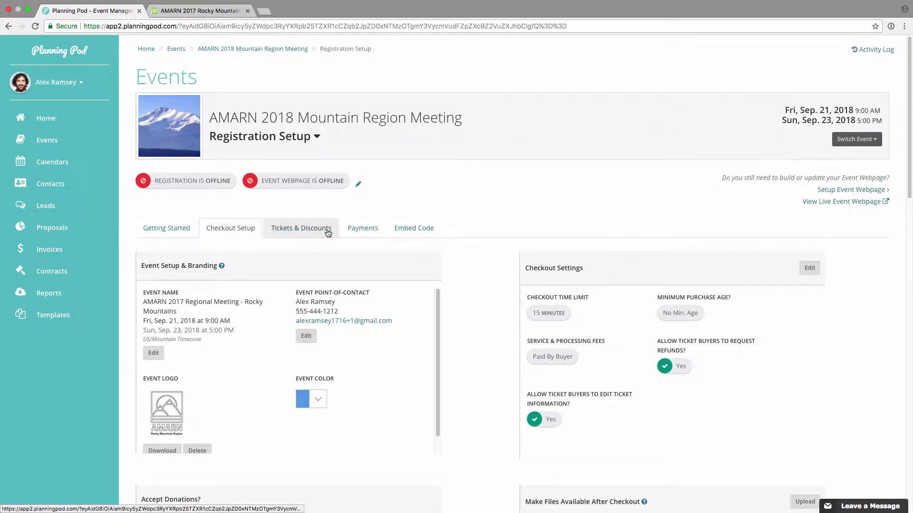
# - View the seven tickets and the SAVE10 and MEMBER100 discount codes on Tickets & Discounts
pyautogui.click(308, 232)
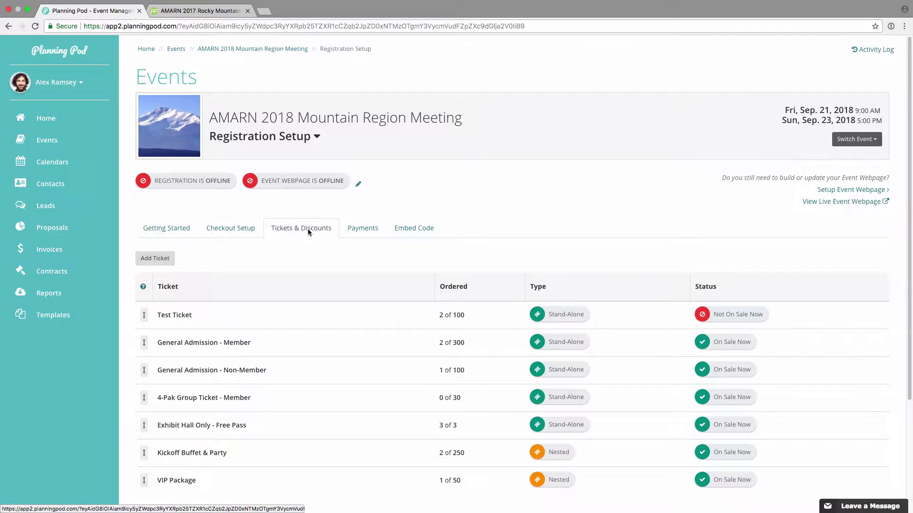
pyautogui.scroll(-4, 308, 231)
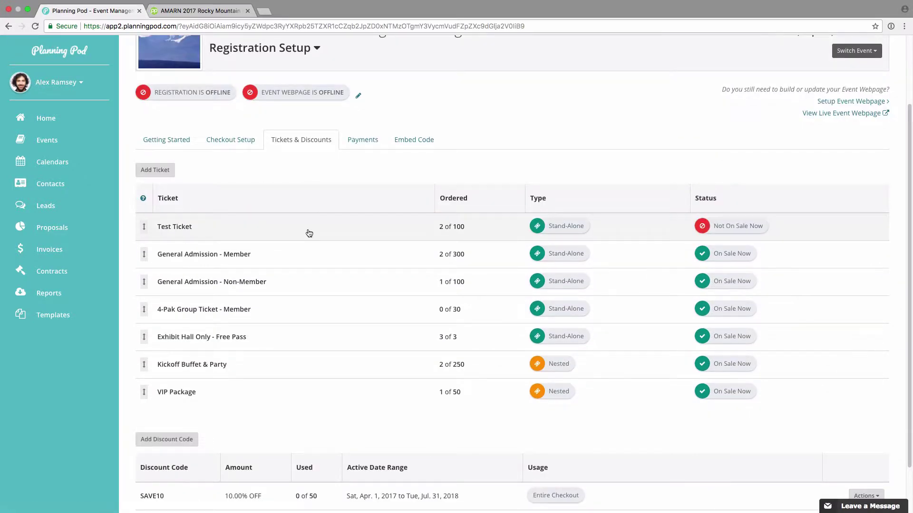
pyautogui.scroll(-3, 309, 233)
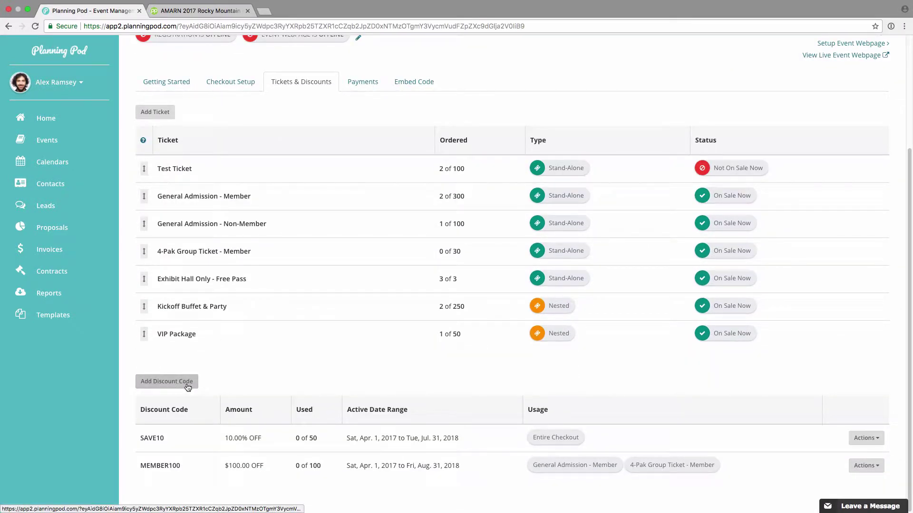
pyautogui.scroll(2, 157, 214)
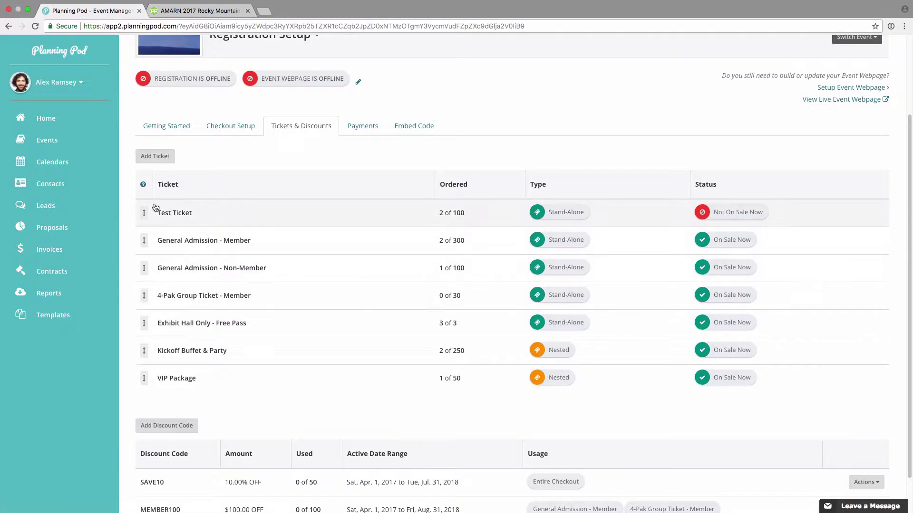
pyautogui.click(168, 159)
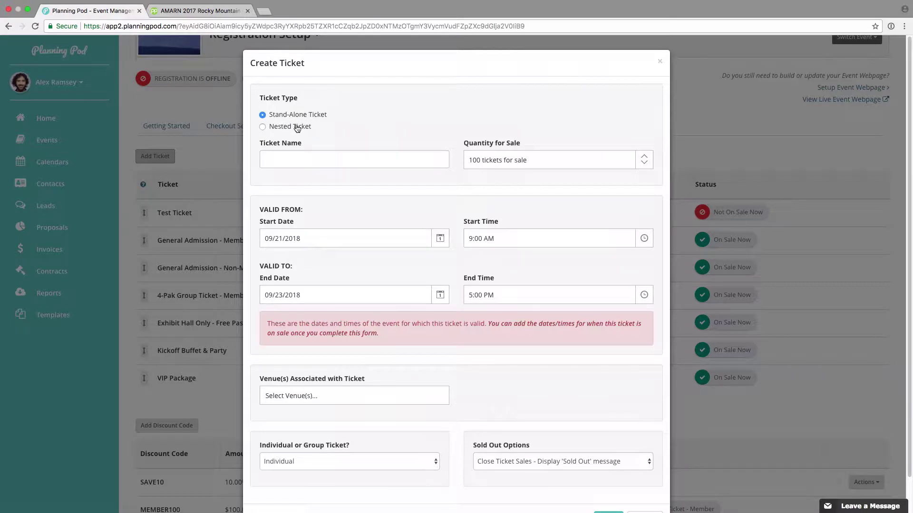
pyautogui.scroll(-2, 332, 155)
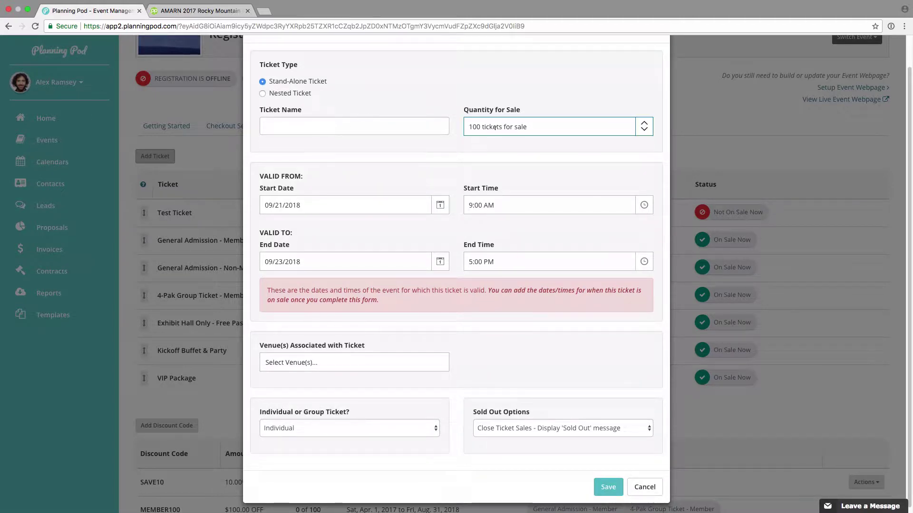
pyautogui.scroll(-1, 392, 190)
pyautogui.click(392, 192)
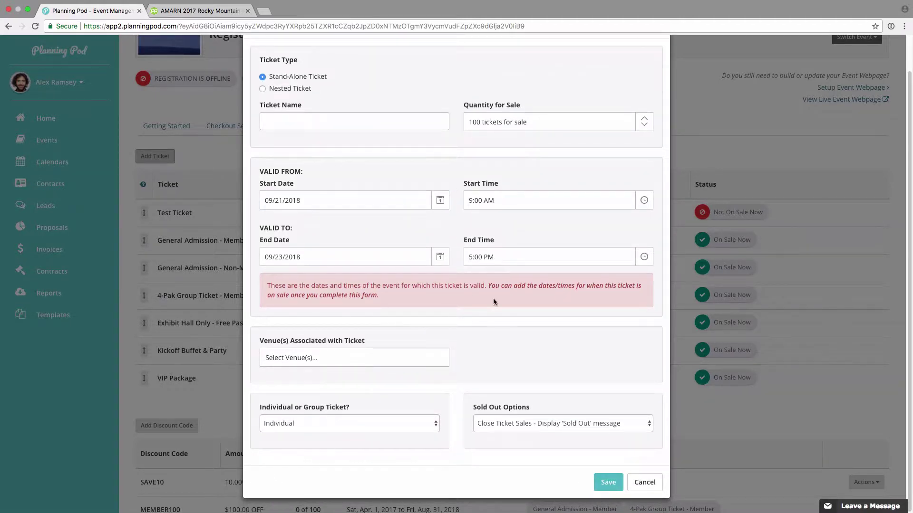
pyautogui.click(498, 185)
pyautogui.click(381, 361)
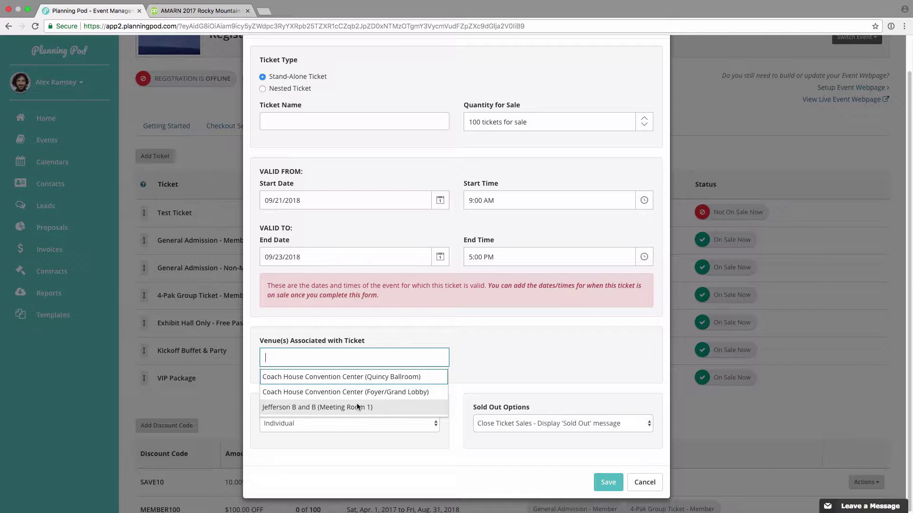
pyautogui.click(481, 374)
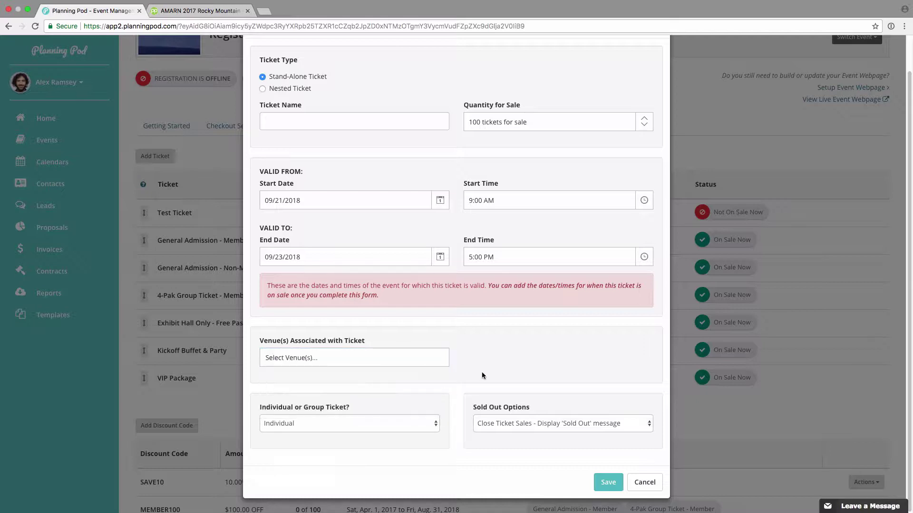
pyautogui.click(380, 423)
pyautogui.click(372, 433)
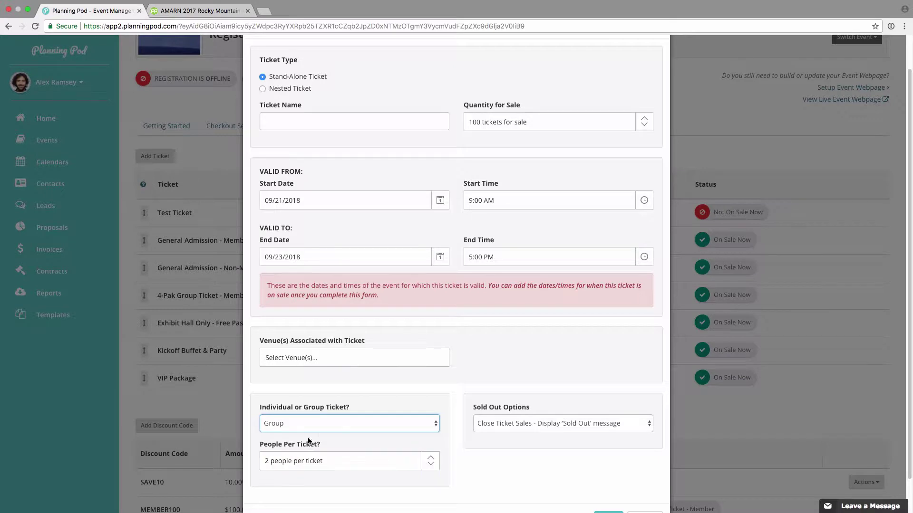
pyautogui.click(482, 428)
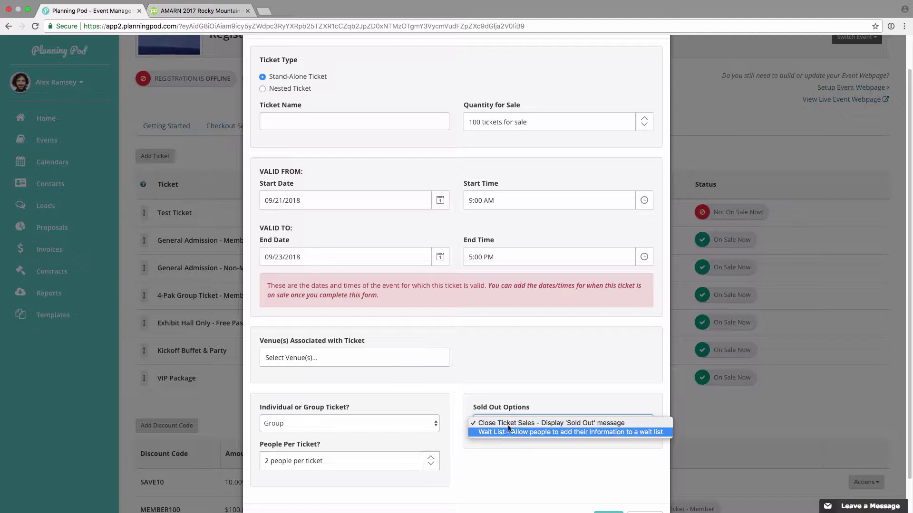
pyautogui.click(572, 424)
pyautogui.scroll(-2, 599, 447)
pyautogui.click(644, 483)
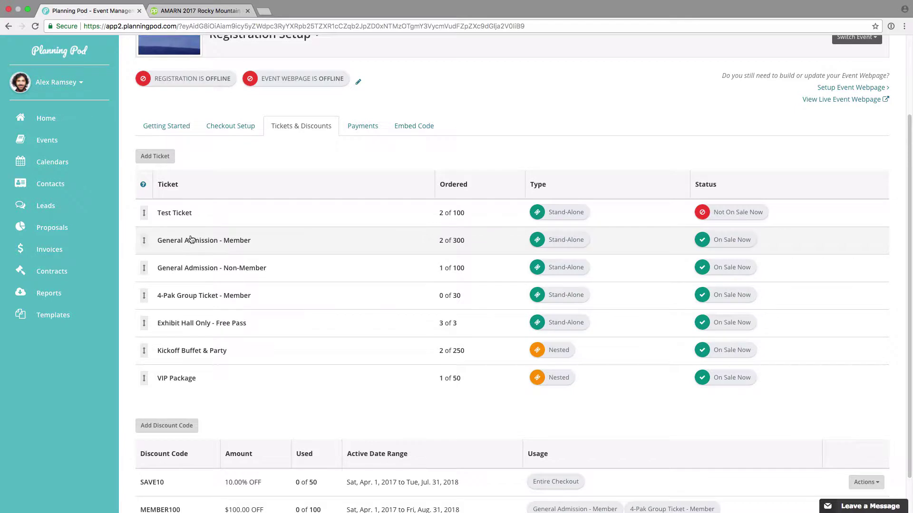
# - Move Test Ticket below the 4-Pak Group Ticket and edit General Admission - Member's settings
pyautogui.moveTo(144, 212); pyautogui.dragTo(152, 354)
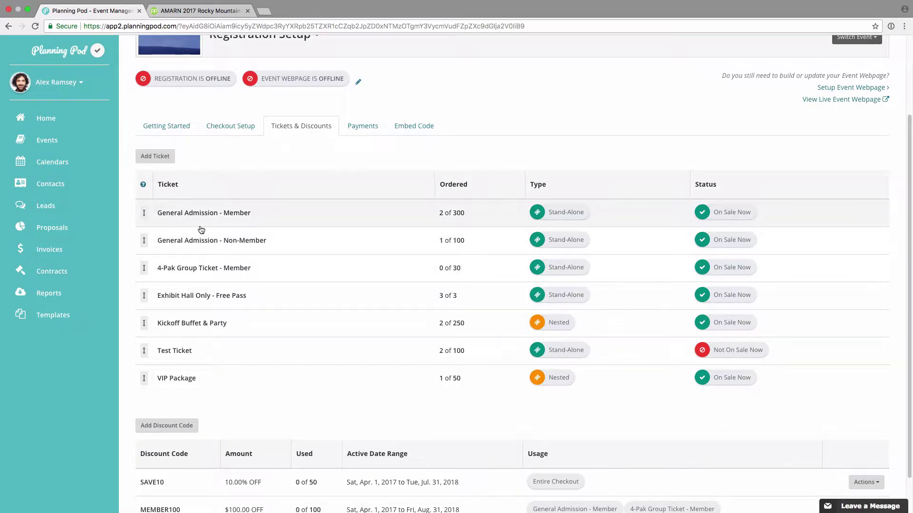
pyautogui.click(211, 214)
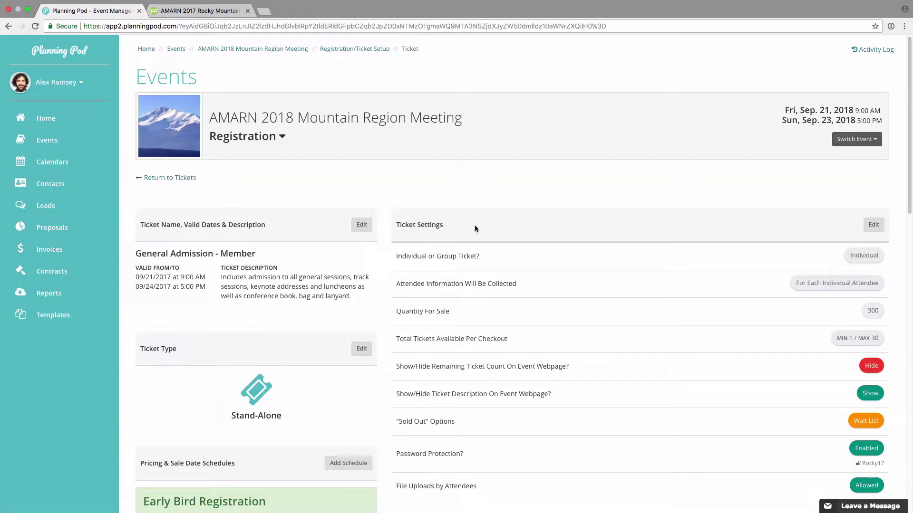
pyautogui.click(874, 224)
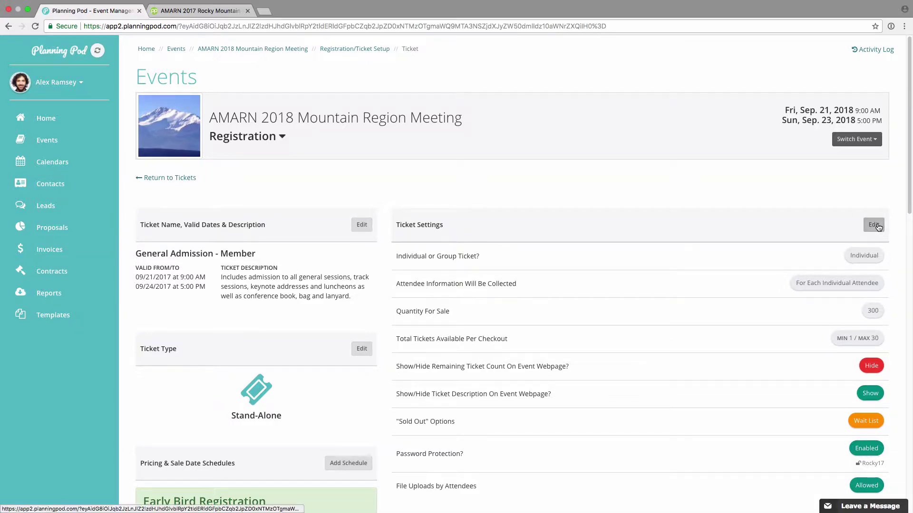
# - Switch the ticket to Group and back to Individual, keep per-attendee info and wait list, then cancel
pyautogui.click(306, 101)
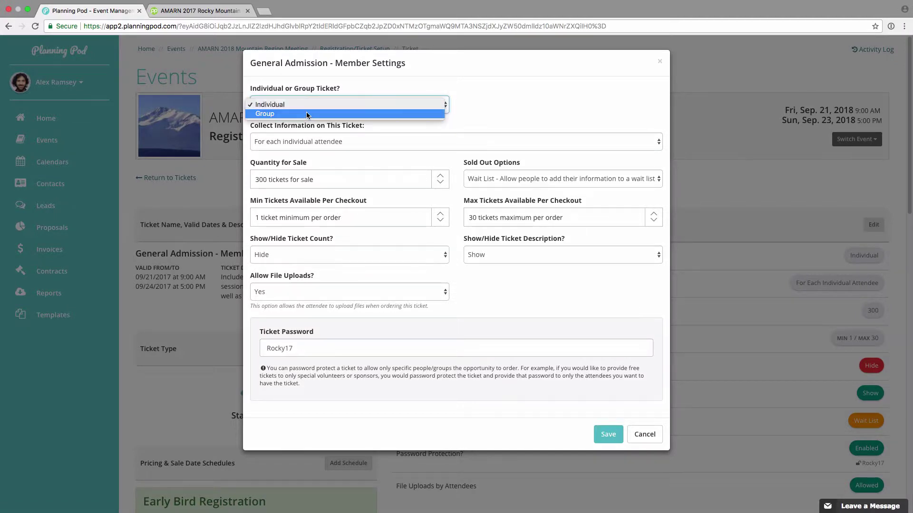
pyautogui.click(306, 112)
pyautogui.click(310, 104)
pyautogui.click(310, 96)
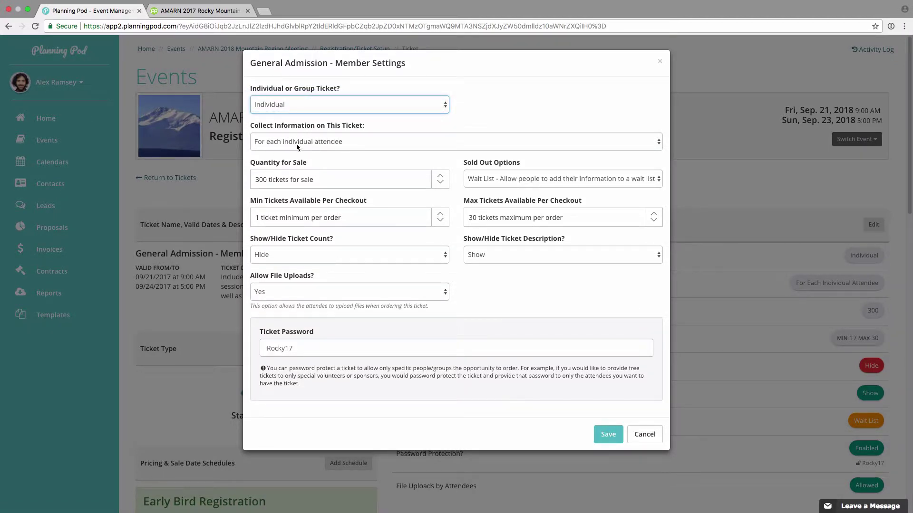
pyautogui.click(322, 144)
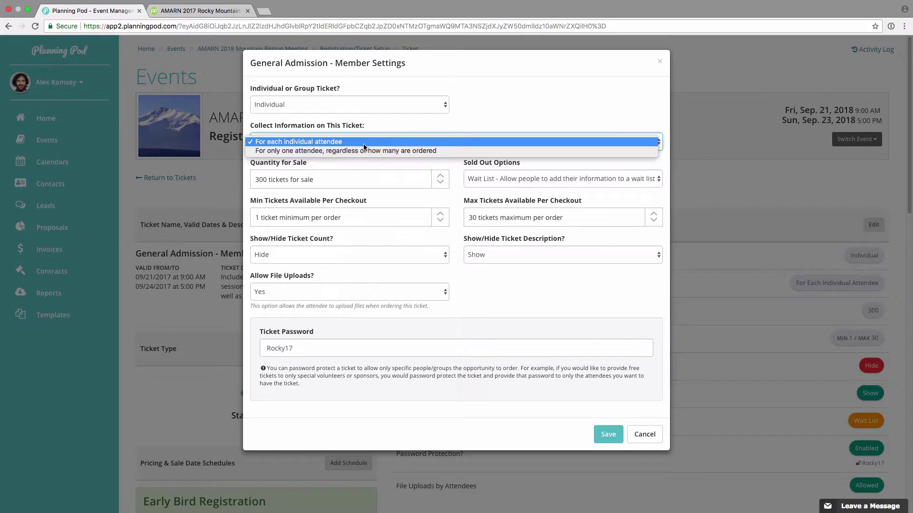
pyautogui.click(383, 121)
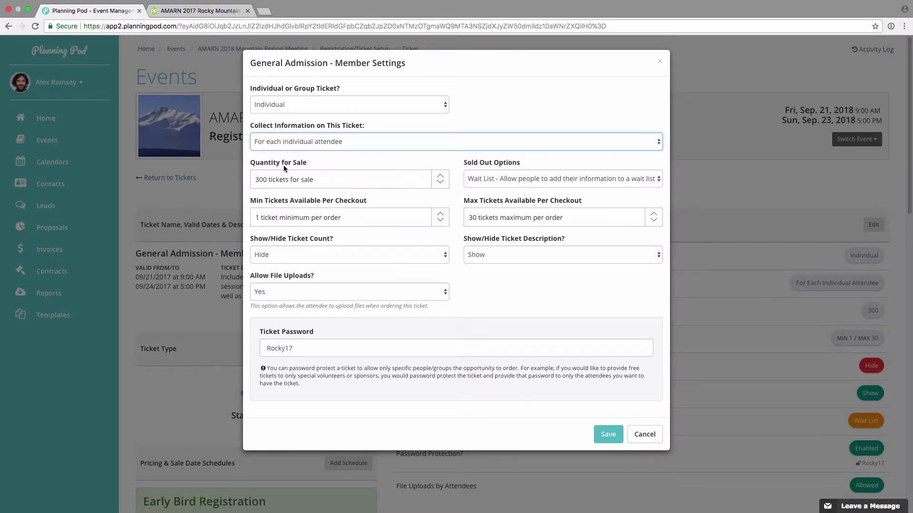
pyautogui.click(509, 177)
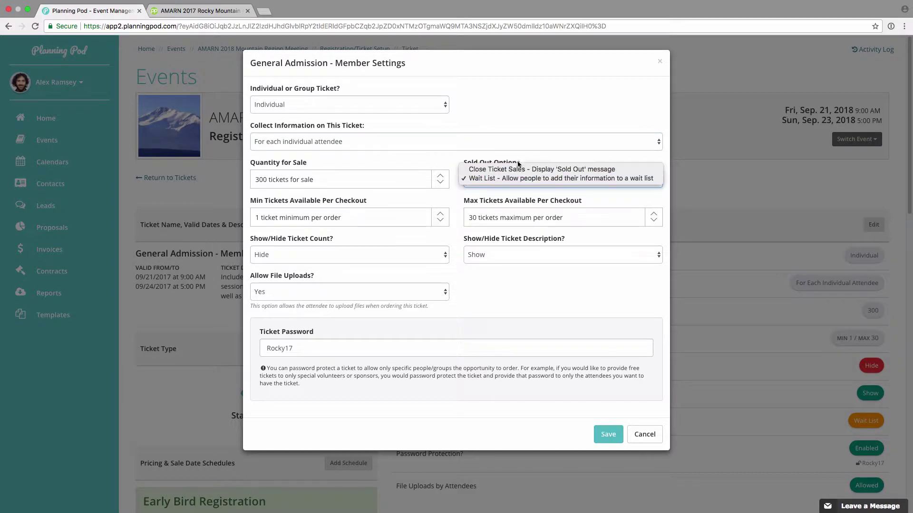
pyautogui.click(452, 155)
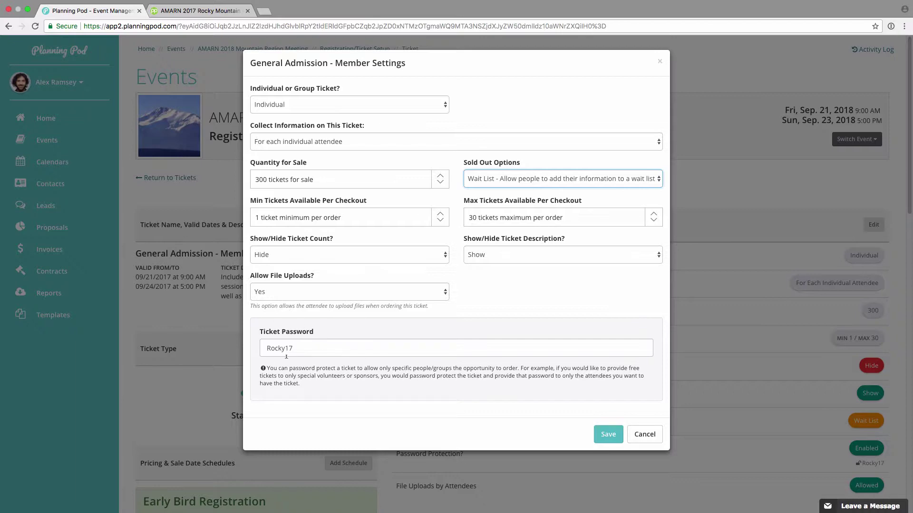
pyautogui.click(645, 434)
# - Scroll to Pricing & Sale Date Schedules and add a new schedule for the Member ticket
pyautogui.scroll(-3, 504, 394)
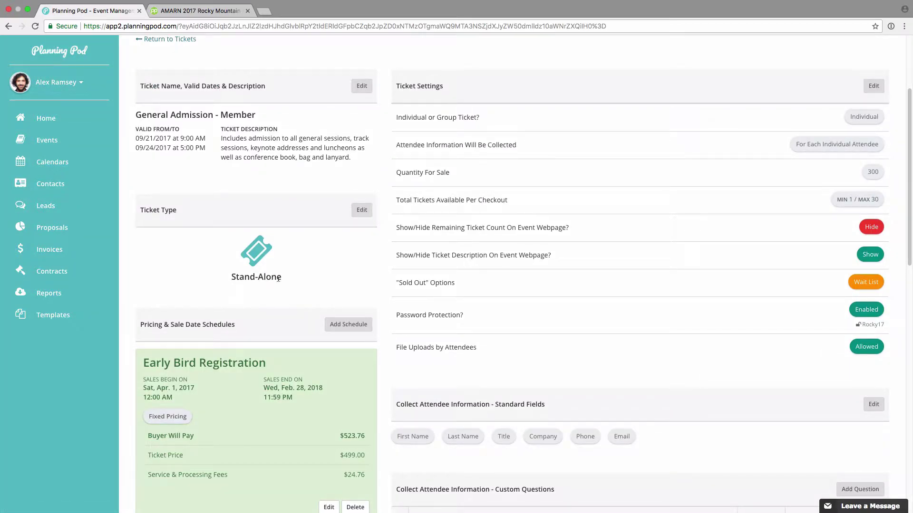
pyautogui.scroll(-4, 321, 258)
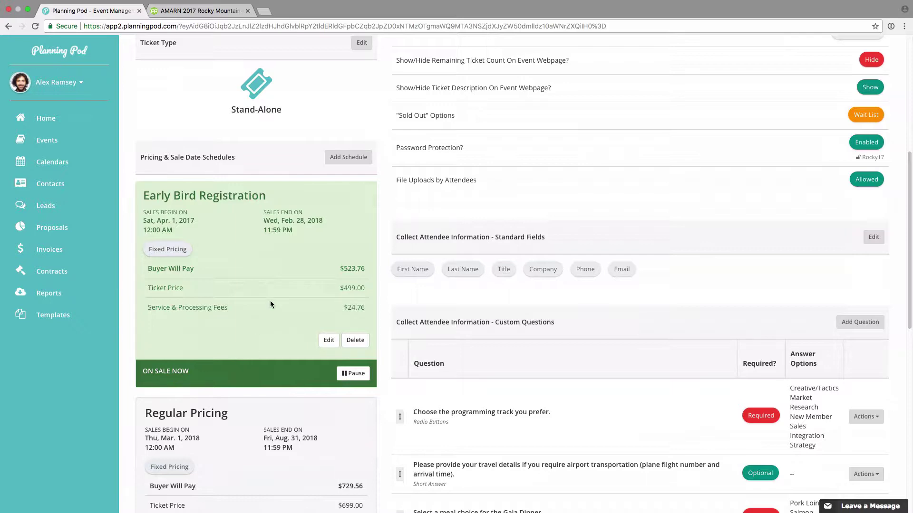
pyautogui.click(347, 158)
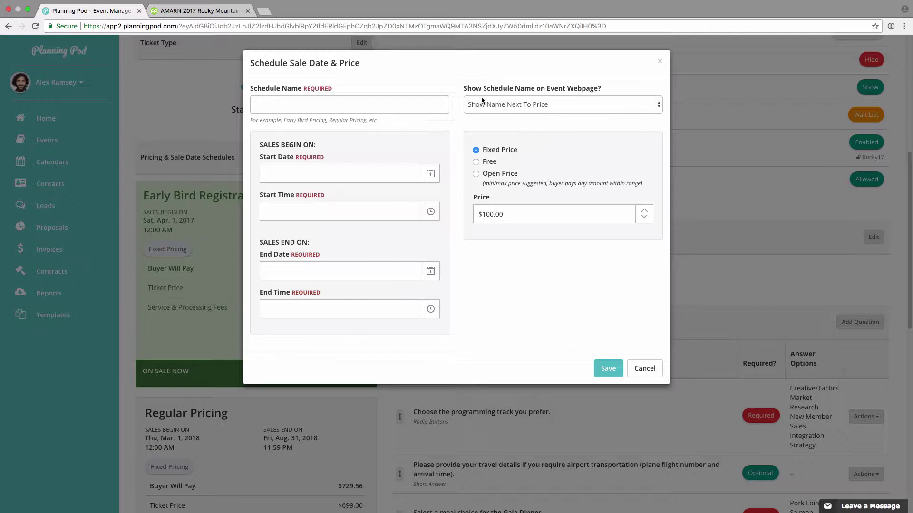
# - Enter a 500 price, switch to Free then Open Price, edit the minimum price, and cancel
pyautogui.click(506, 213)
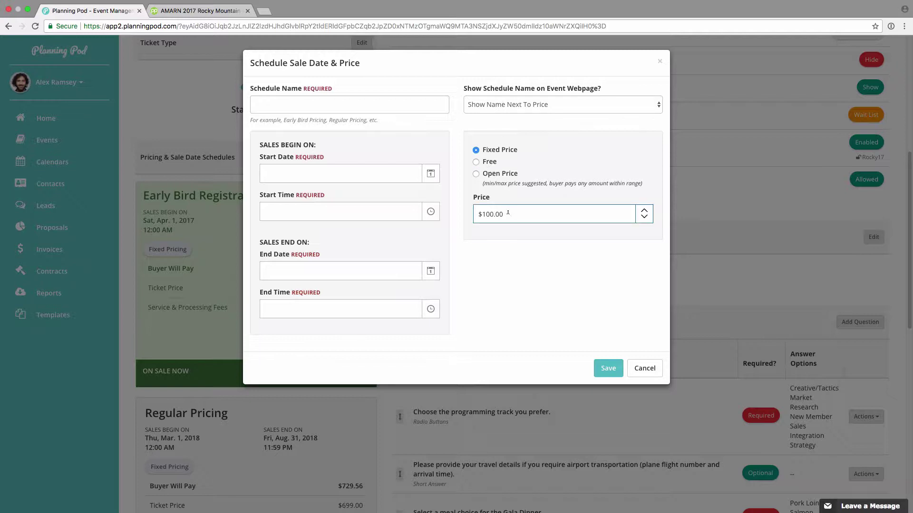
pyautogui.write('500')
pyautogui.click(476, 161)
pyautogui.click(475, 174)
pyautogui.click(489, 214)
pyautogui.press('BackSpace')
pyautogui.press('BackSpace')
pyautogui.press('BackSpace')
pyautogui.press('BackSpace')
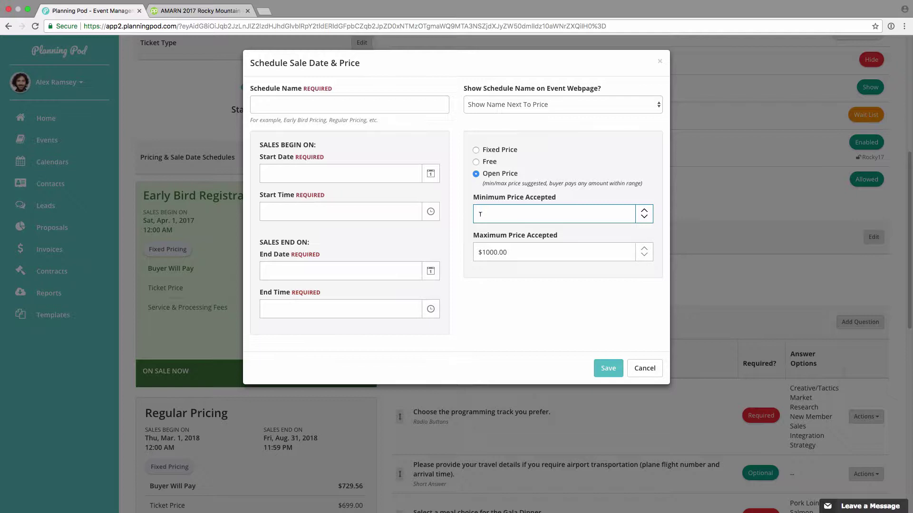
pyautogui.write('1100')
pyautogui.press('BackSpace')
pyautogui.write('00')
pyautogui.click(645, 367)
pyautogui.scroll(-1, 254, 312)
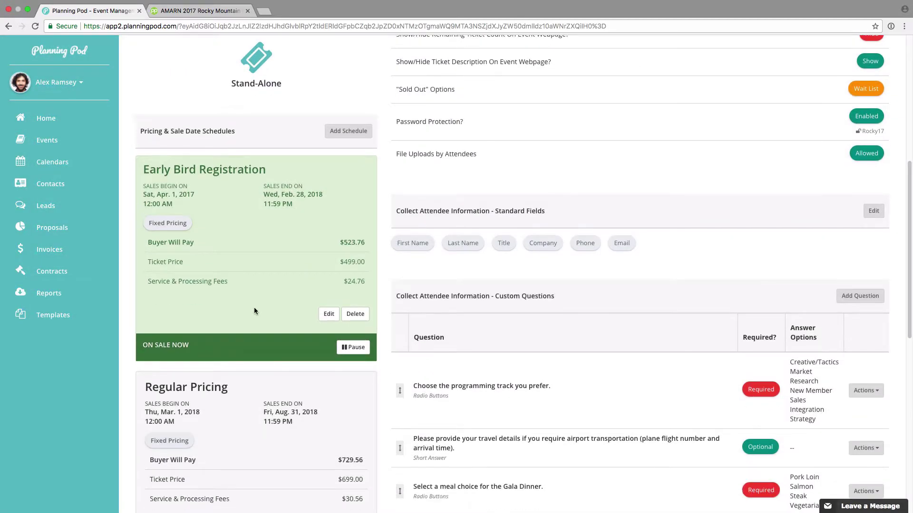
pyautogui.scroll(-5, 247, 278)
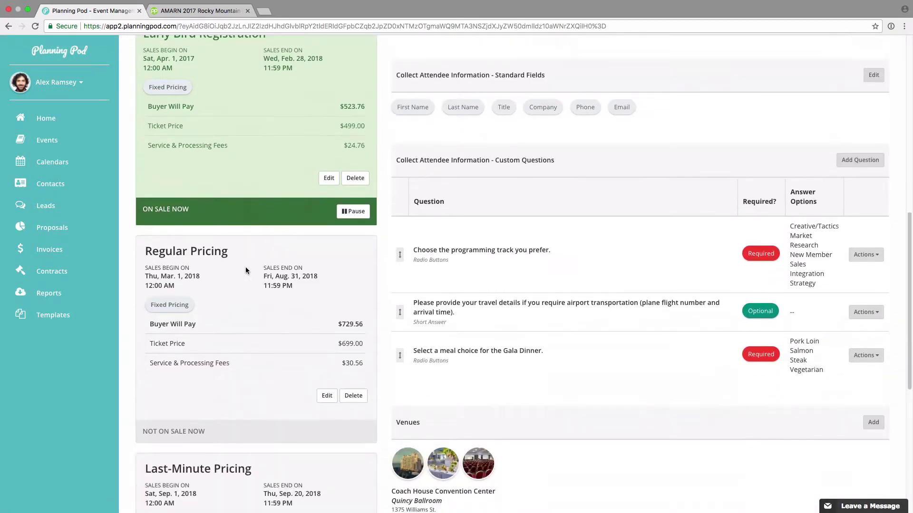
pyautogui.scroll(-6, 191, 321)
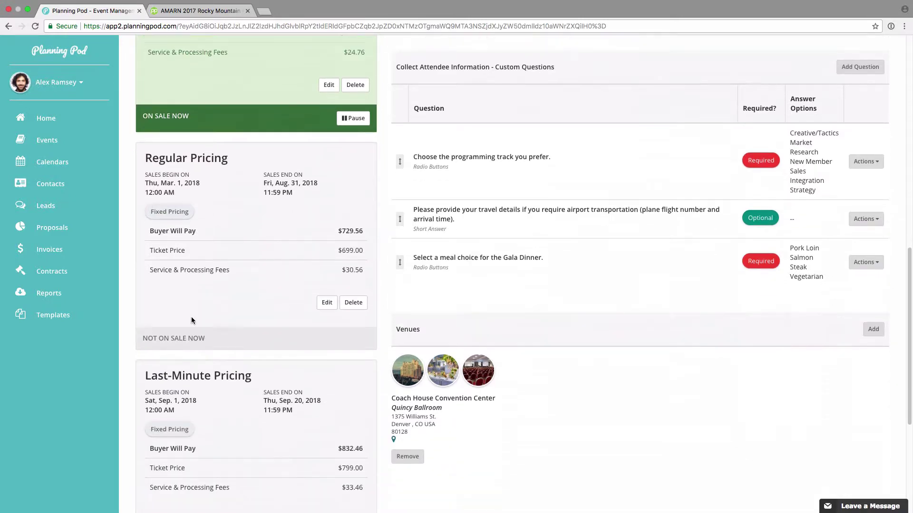
pyautogui.scroll(9, 238, 359)
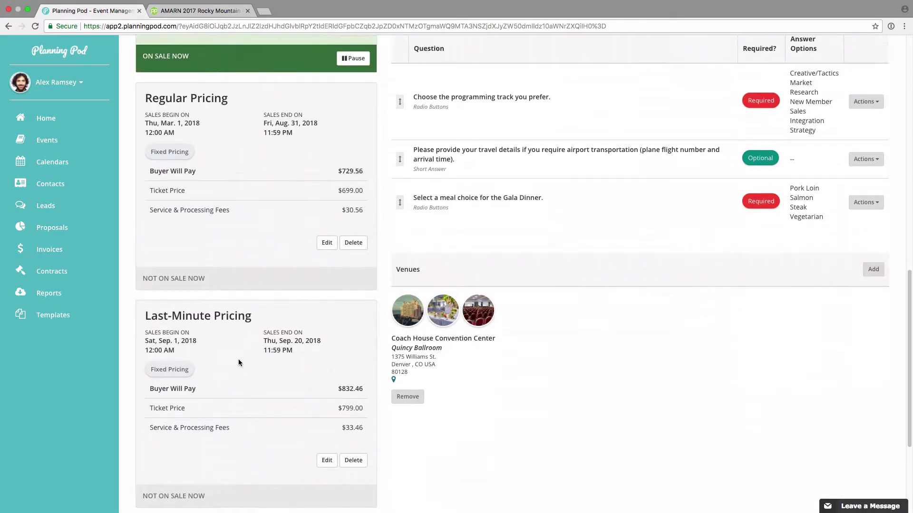
pyautogui.click(353, 281)
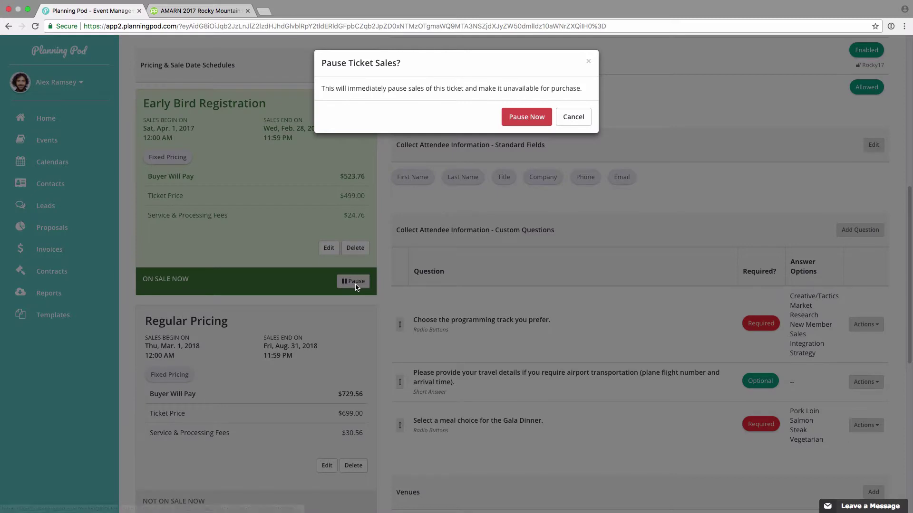
pyautogui.click(506, 114)
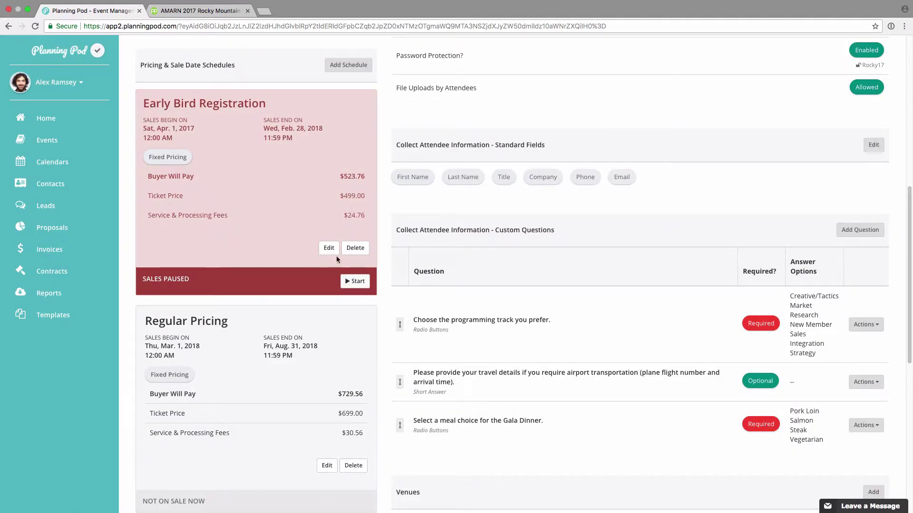
pyautogui.click(355, 282)
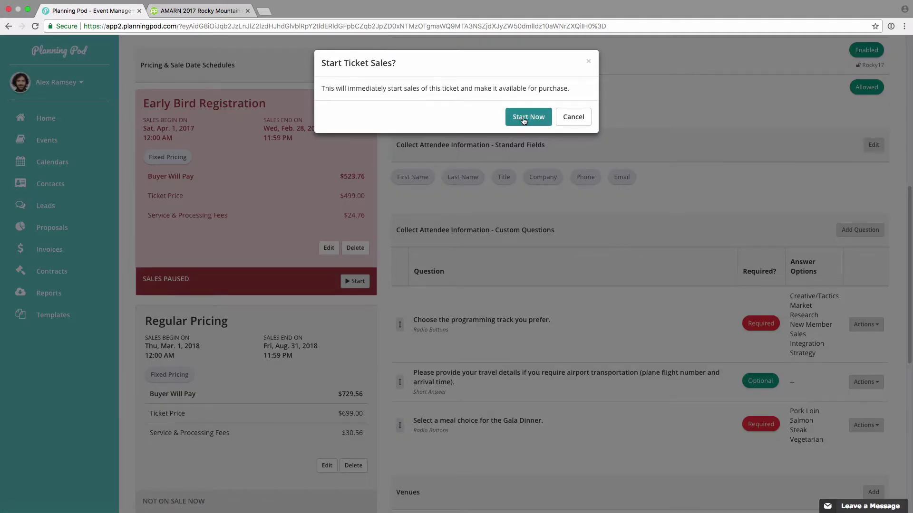
pyautogui.click(532, 116)
pyautogui.scroll(-8, 358, 320)
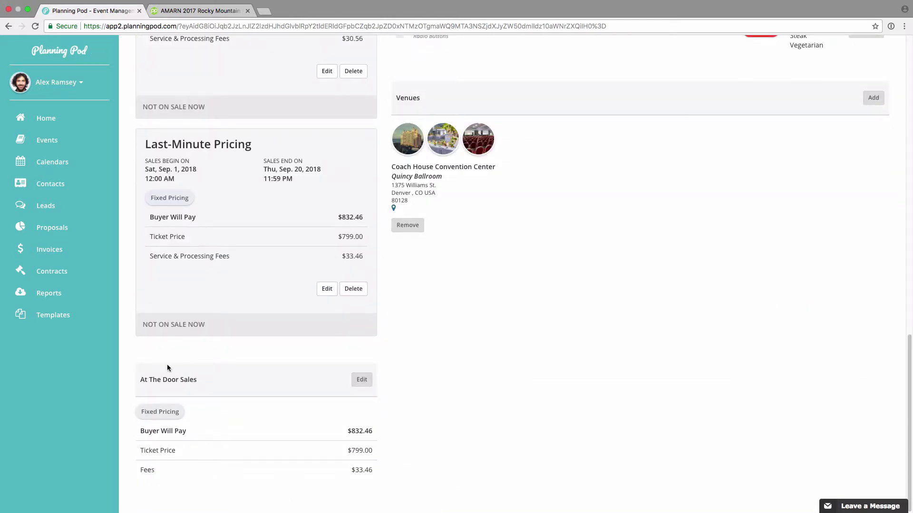
pyautogui.click(362, 379)
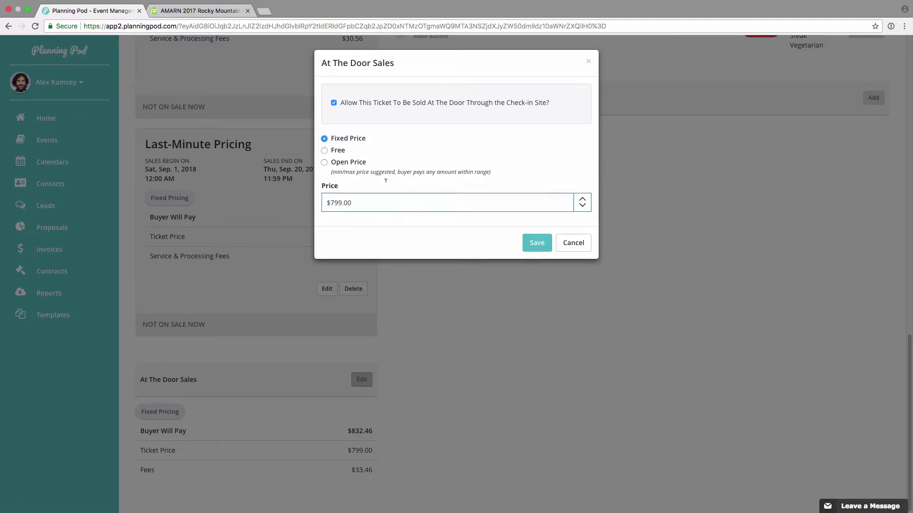
pyautogui.click(572, 245)
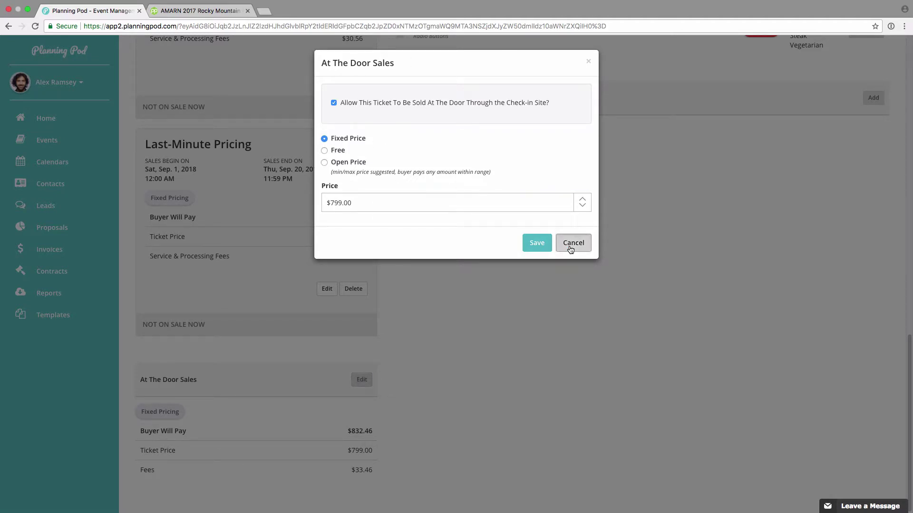
pyautogui.scroll(6, 587, 328)
pyautogui.scroll(4, 588, 331)
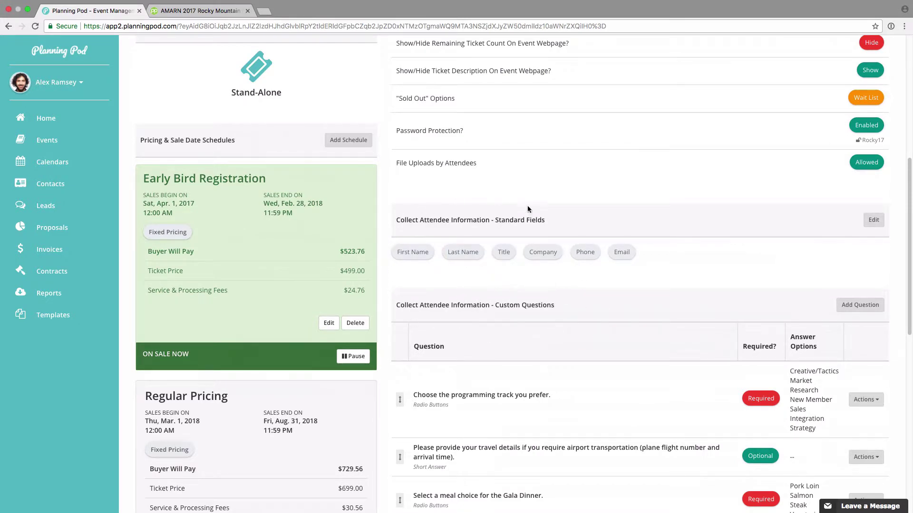
pyautogui.click(873, 219)
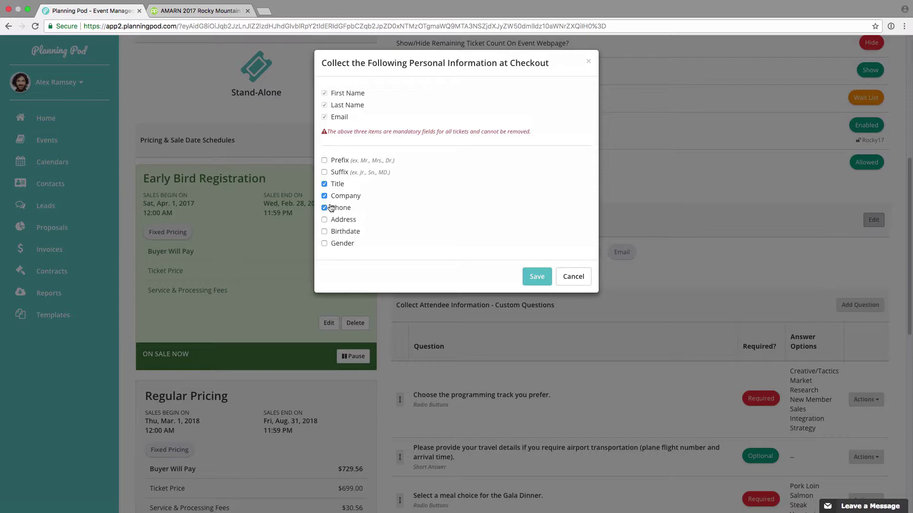
pyautogui.click(325, 221)
pyautogui.click(325, 220)
pyautogui.click(536, 277)
pyautogui.scroll(-2, 607, 318)
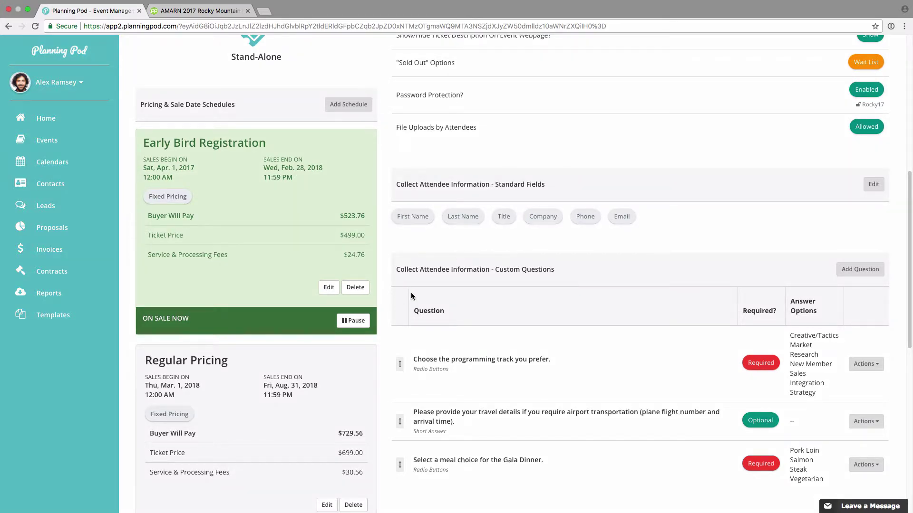
pyautogui.click(869, 270)
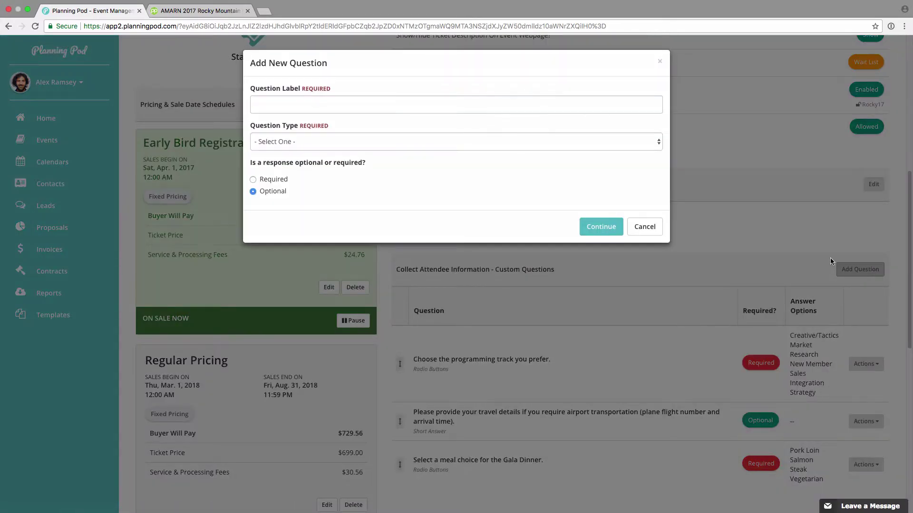
pyautogui.click(335, 101)
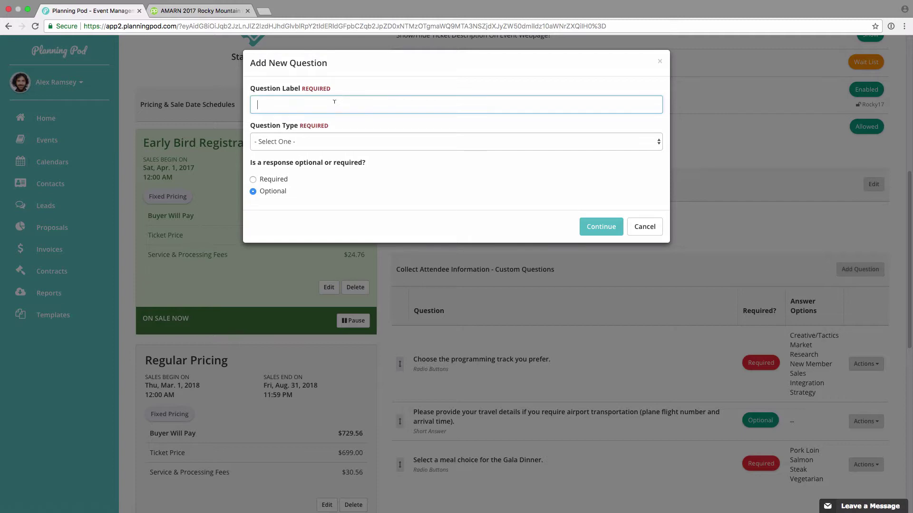
pyautogui.click(328, 142)
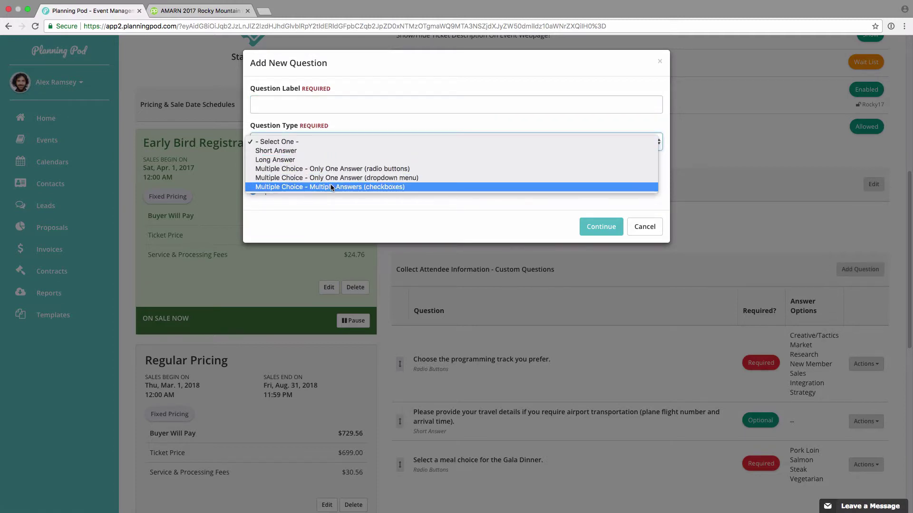
pyautogui.click(339, 122)
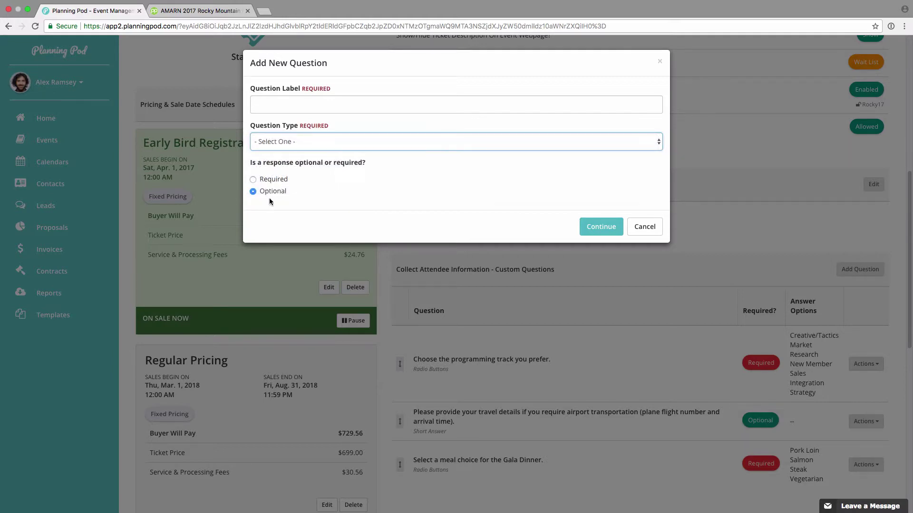
pyautogui.click(645, 227)
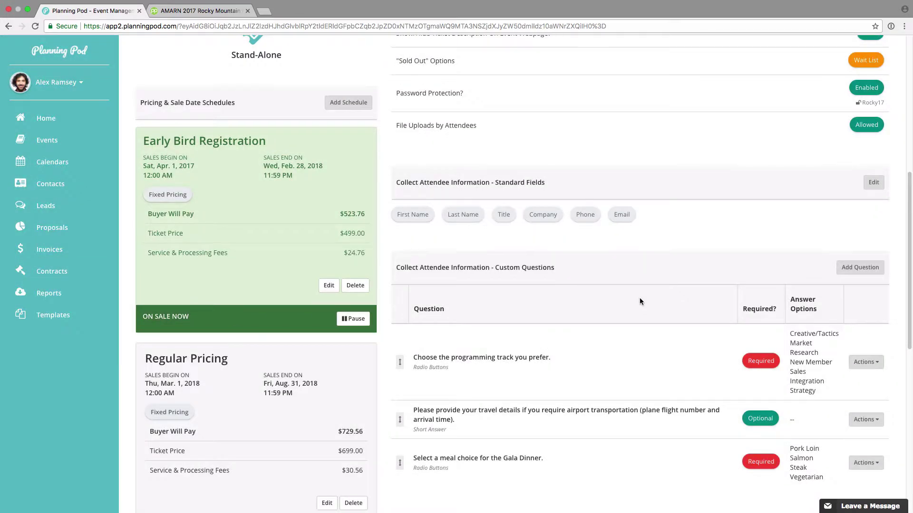
pyautogui.scroll(-2, 642, 304)
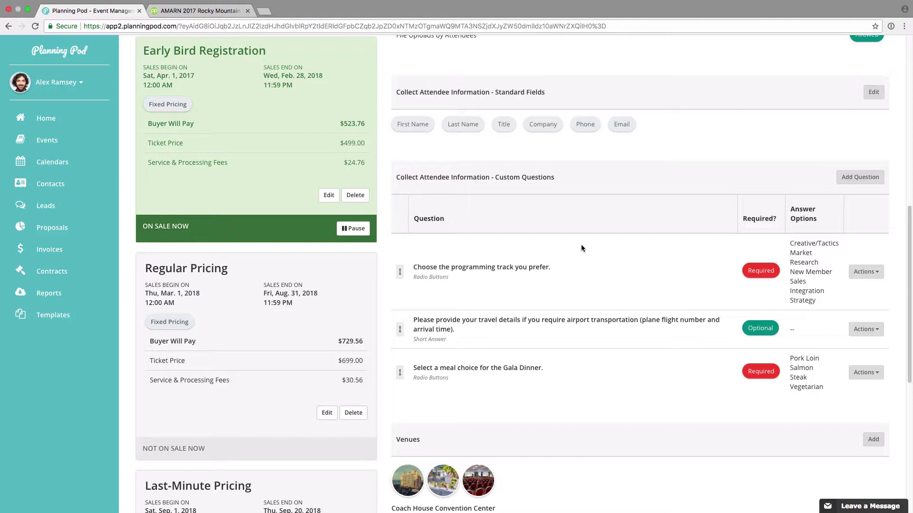
pyautogui.moveTo(399, 333); pyautogui.dragTo(400, 330)
pyautogui.scroll(-2, 641, 393)
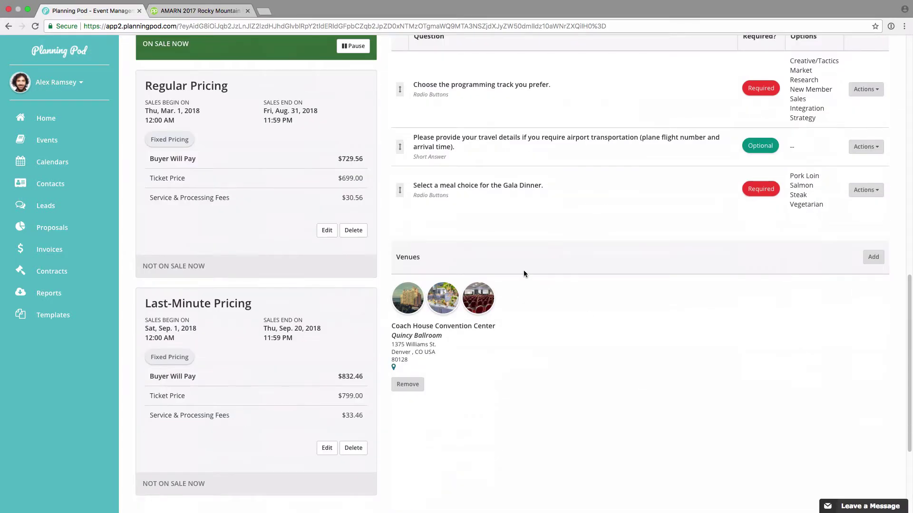
# - Start adding a venue, view the venue choices, and cancel without linking one
pyautogui.click(873, 257)
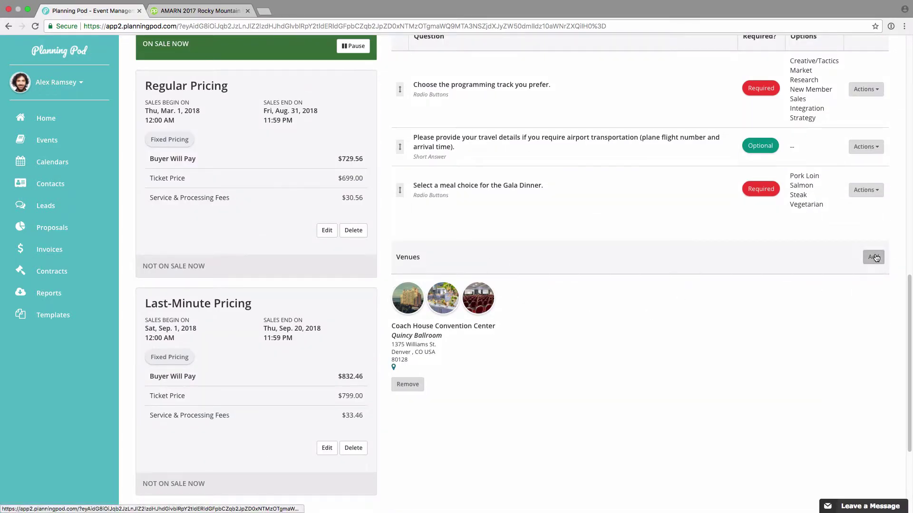
pyautogui.click(444, 111)
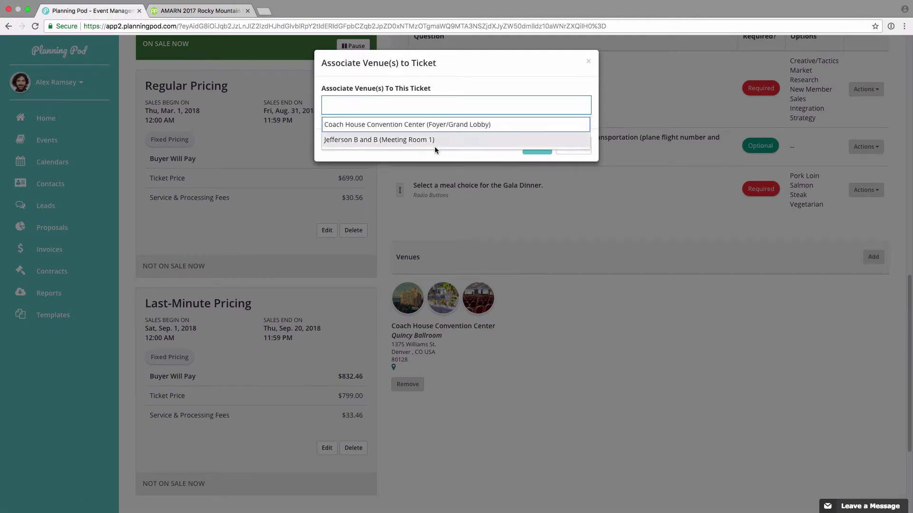
pyautogui.click(547, 64)
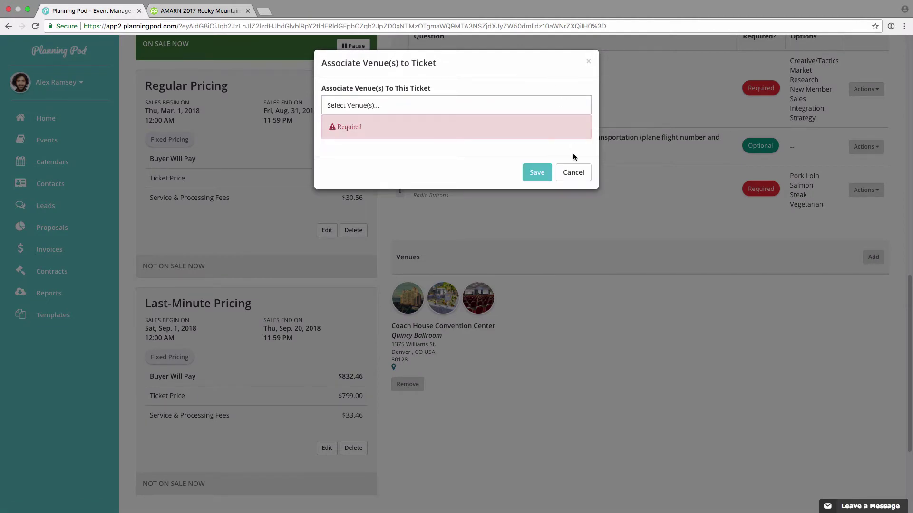
pyautogui.click(574, 171)
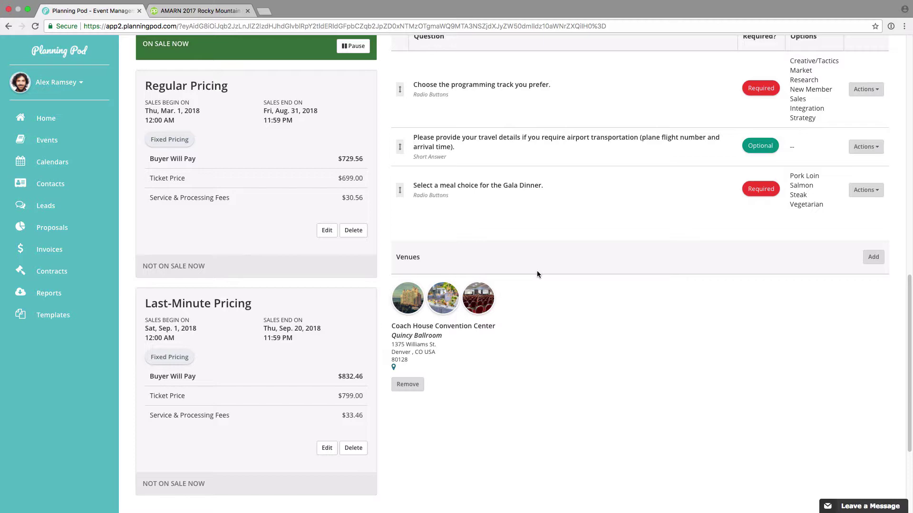
# - Scroll up and return to the event's Tickets & Discounts list
pyautogui.scroll(12, 537, 274)
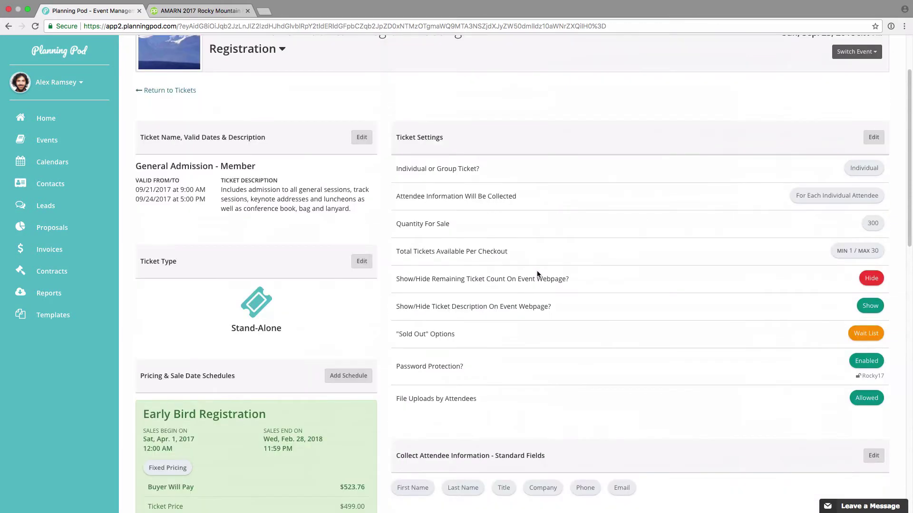
pyautogui.scroll(2, 538, 274)
pyautogui.click(193, 179)
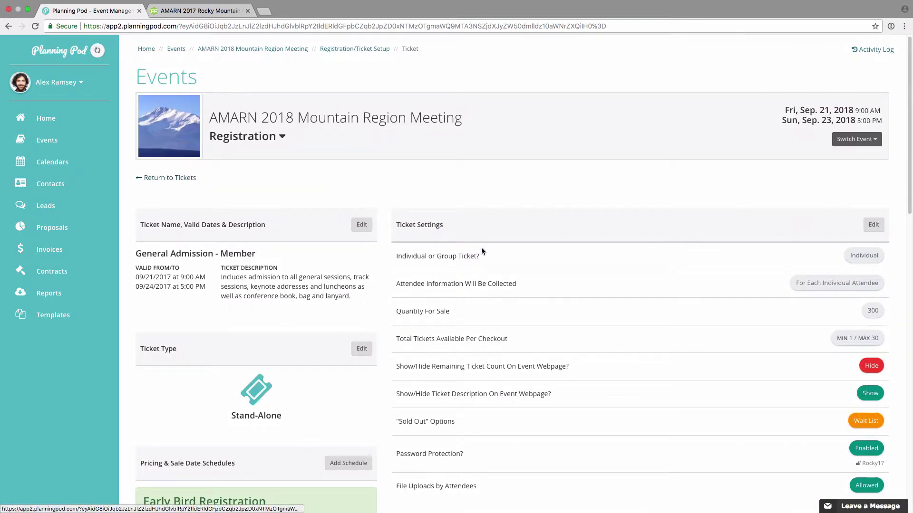
pyautogui.scroll(-3, 341, 241)
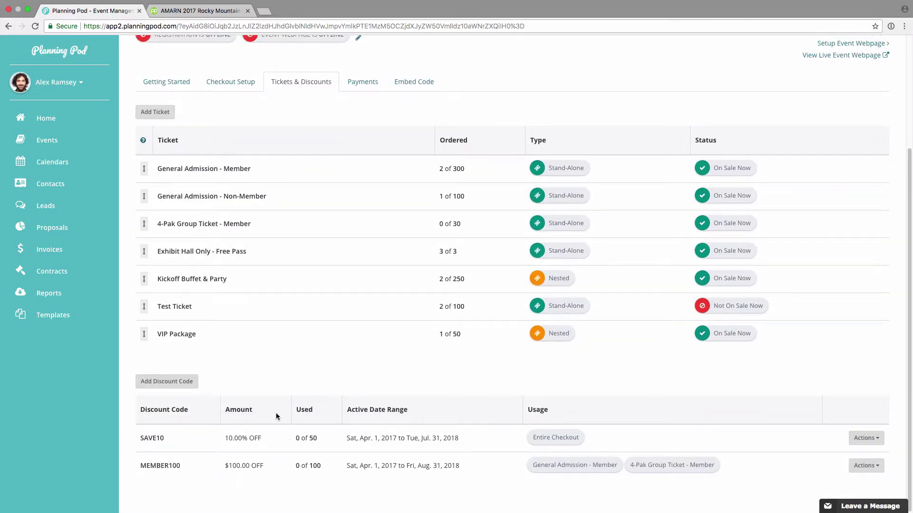
pyautogui.click(175, 384)
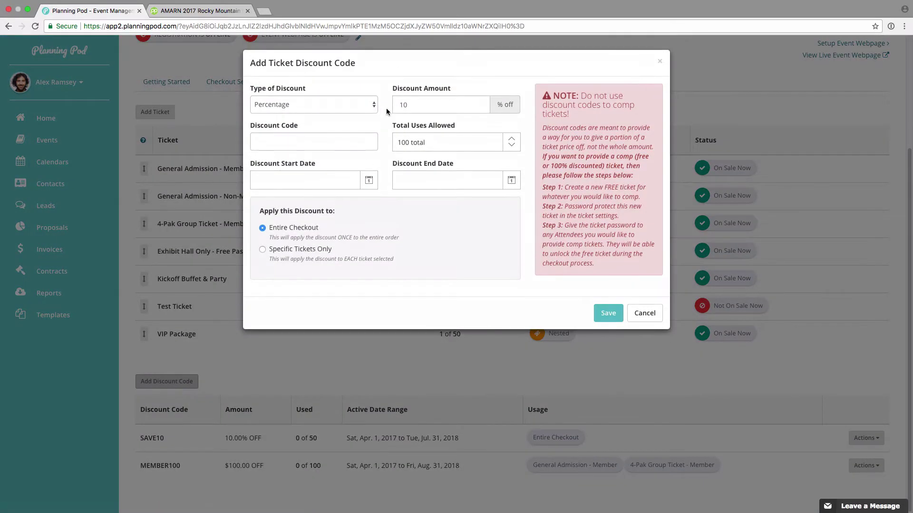
pyautogui.click(292, 103)
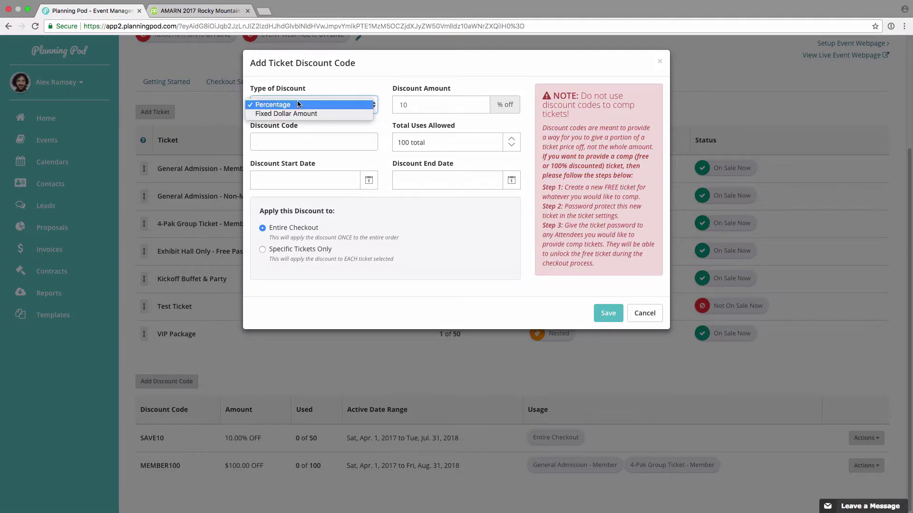
pyautogui.click(318, 86)
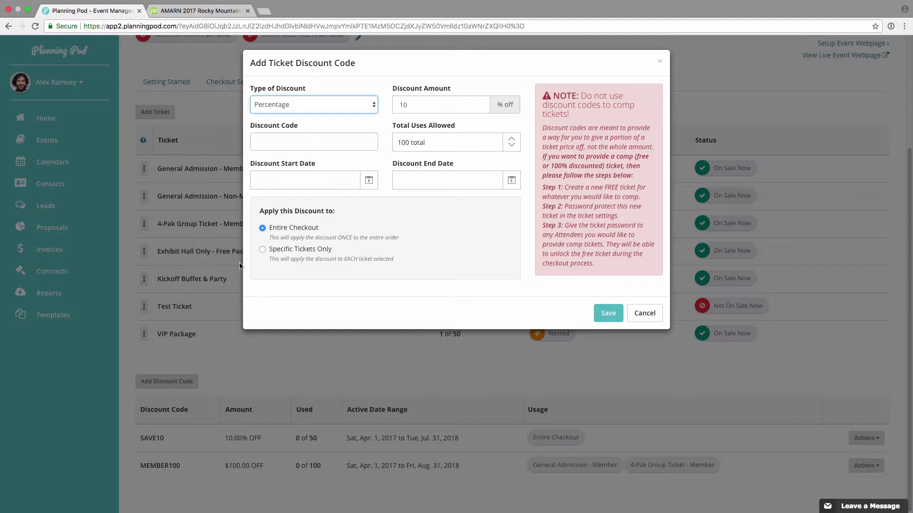
pyautogui.click(263, 250)
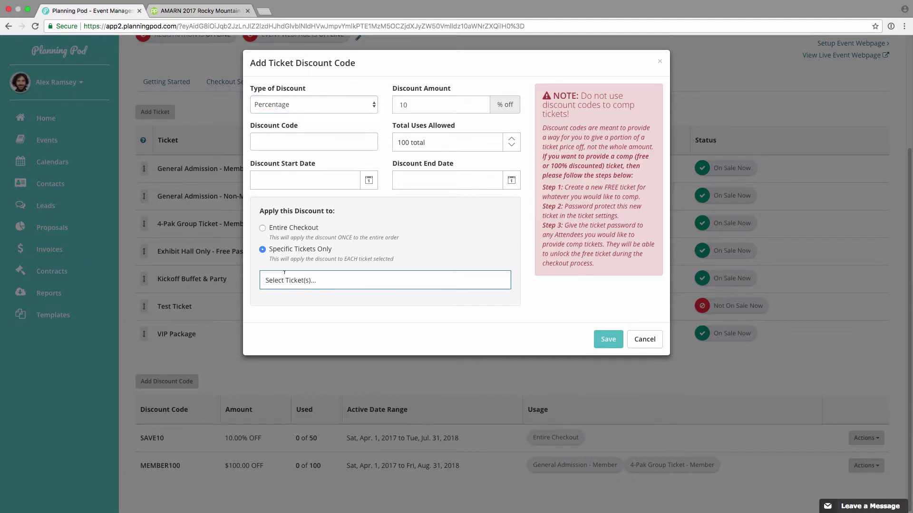
pyautogui.click(322, 285)
pyautogui.click(412, 235)
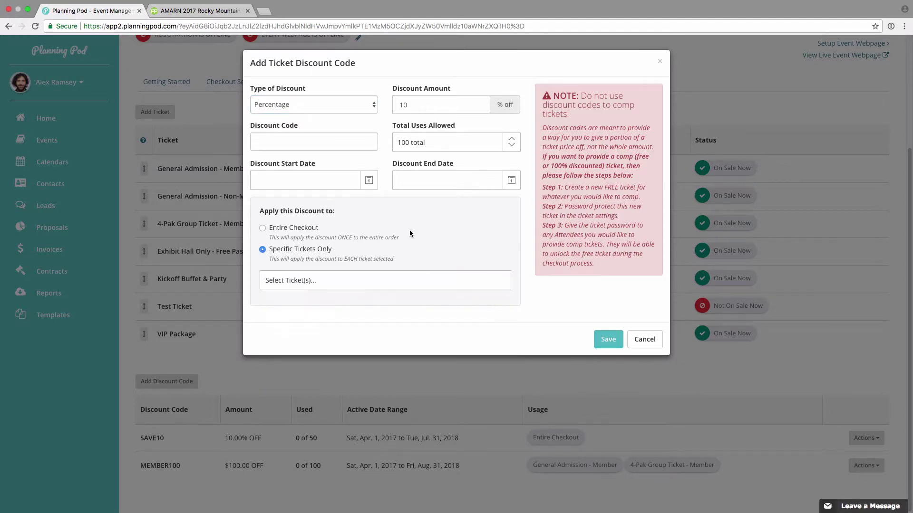
pyautogui.click(645, 340)
pyautogui.scroll(3, 418, 284)
pyautogui.scroll(2, 417, 283)
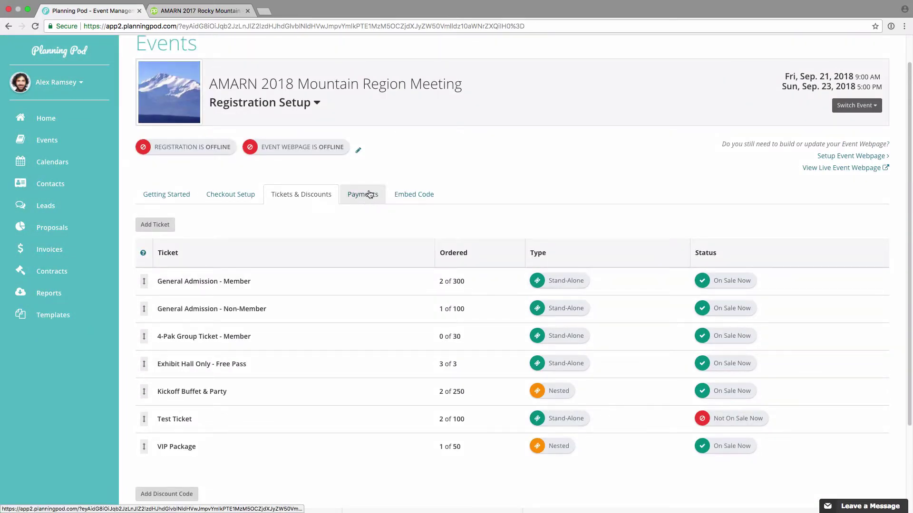
# - View the event's Payments tab, check payment providers in account Settings, then go back
pyautogui.click(371, 199)
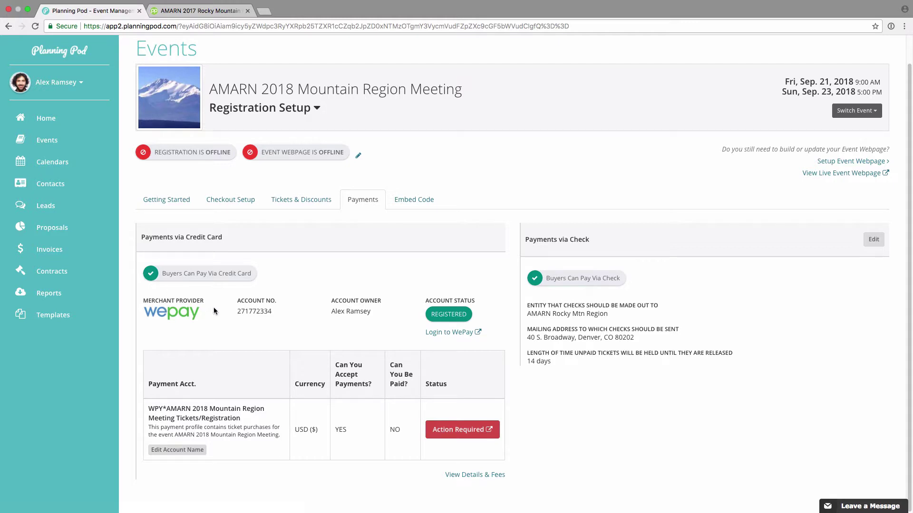
pyautogui.click(69, 86)
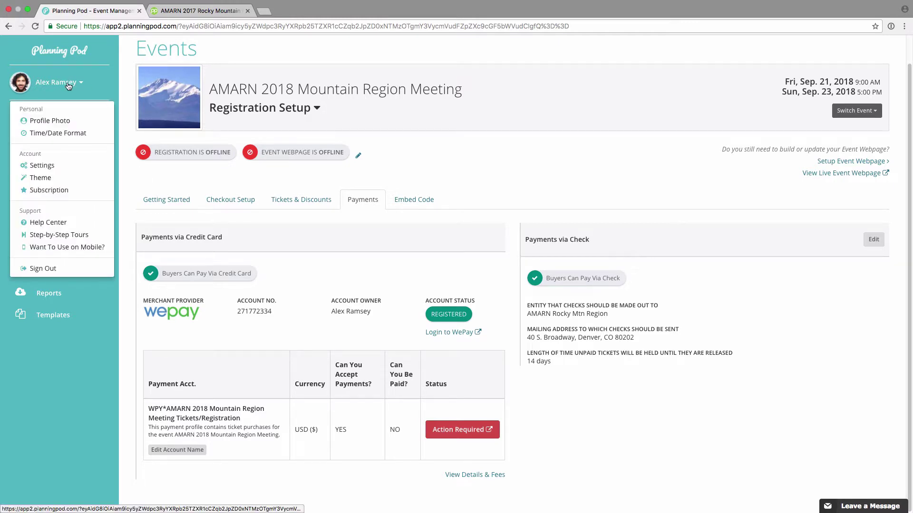
pyautogui.click(48, 167)
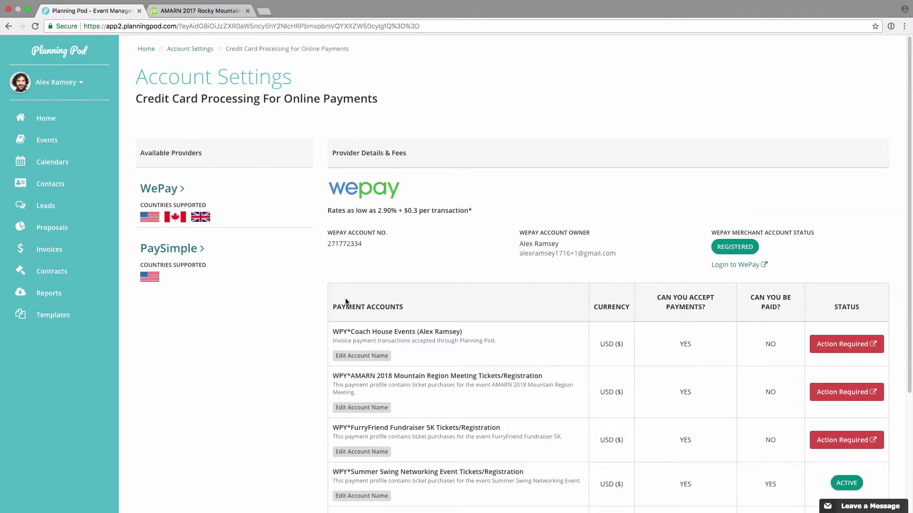
pyautogui.click(9, 26)
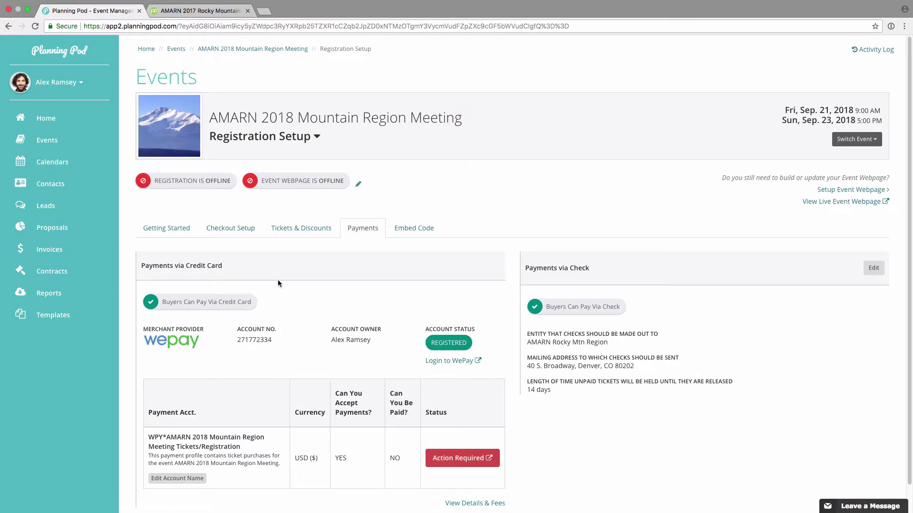
pyautogui.scroll(-1, 281, 279)
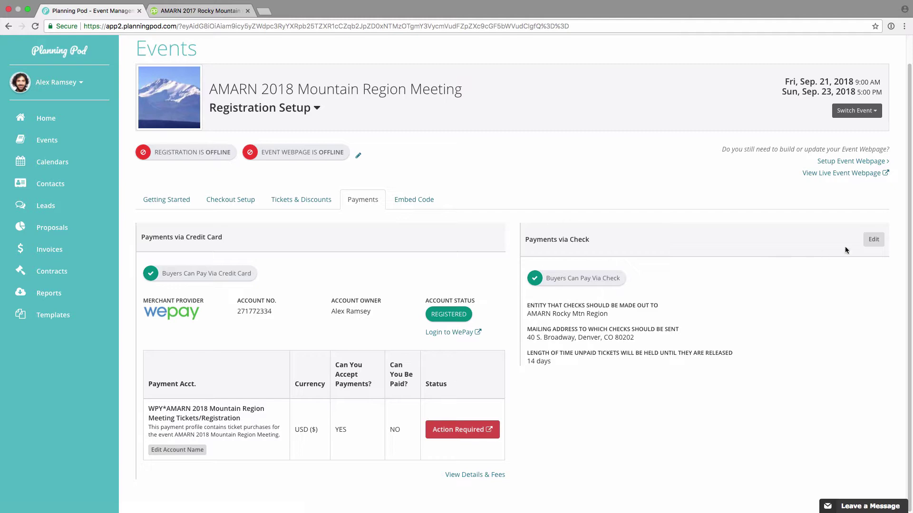
# - Review the pay-by-check settings, keeping check payments allowed, and close without changes
pyautogui.click(873, 239)
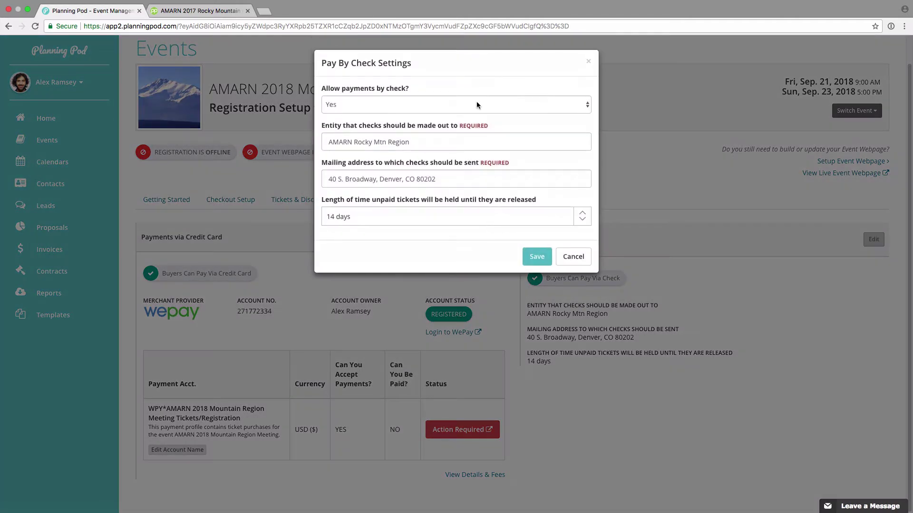
pyautogui.click(405, 104)
pyautogui.click(411, 101)
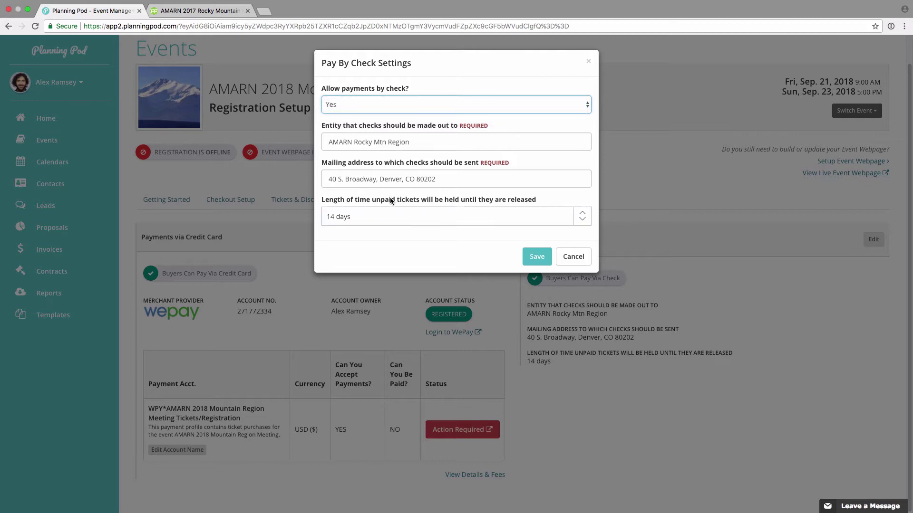
pyautogui.click(579, 257)
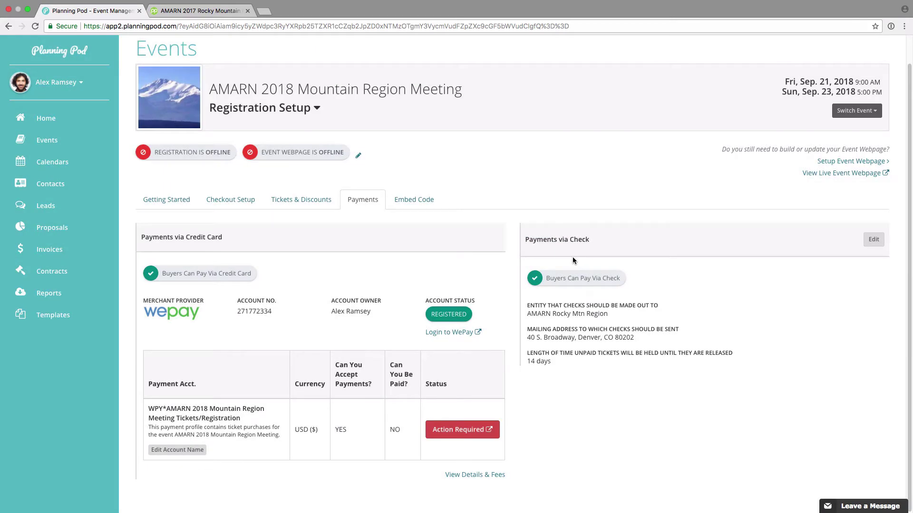
# - Save Registration and Event Webpage as Online and open the live event webpage
pyautogui.click(359, 158)
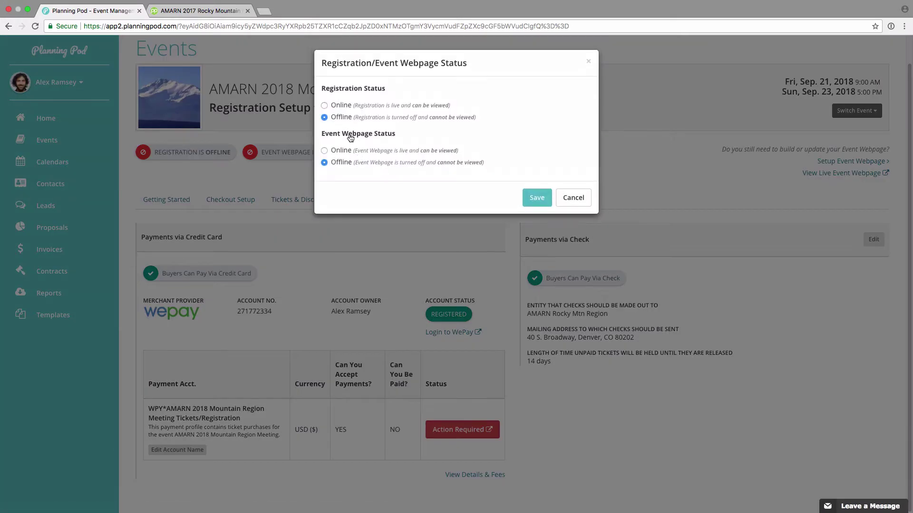
pyautogui.click(537, 198)
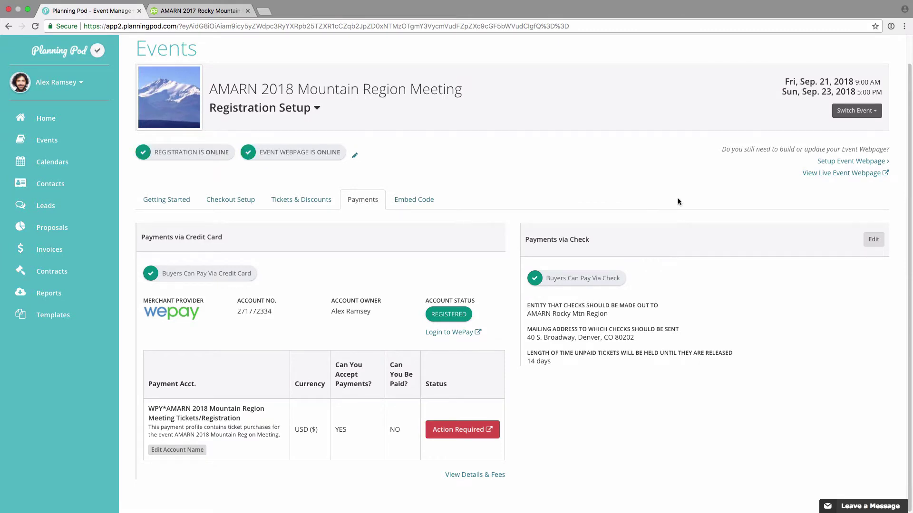
pyautogui.click(862, 174)
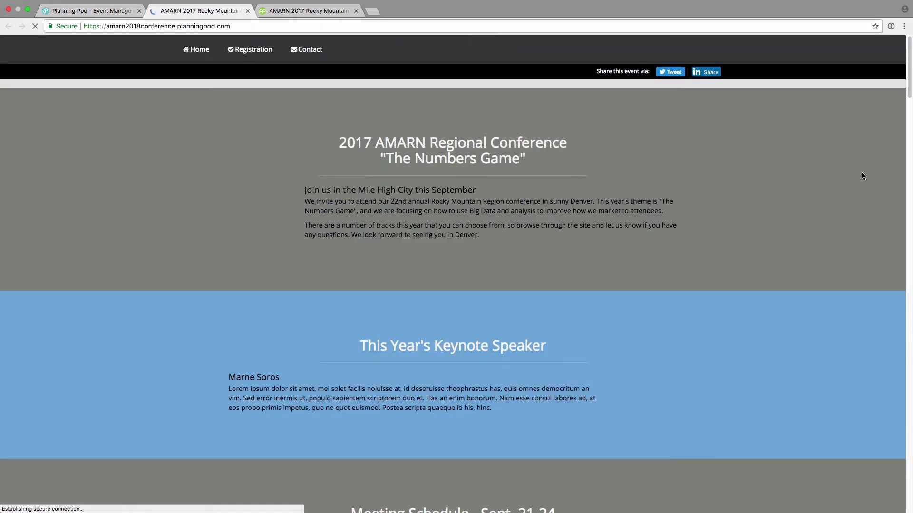
# - Select one General Admission - Non-Member ticket, pass the reCAPTCHA, and place the order
pyautogui.scroll(-5, 564, 235)
pyautogui.scroll(-15, 546, 255)
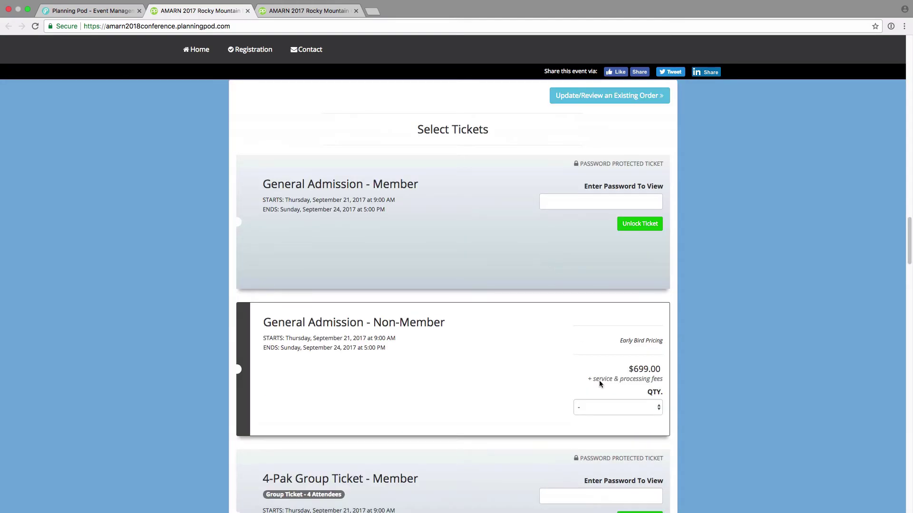
pyautogui.scroll(-1, 601, 384)
pyautogui.click(609, 398)
pyautogui.click(593, 408)
pyautogui.scroll(-3, 666, 366)
pyautogui.scroll(-5, 642, 353)
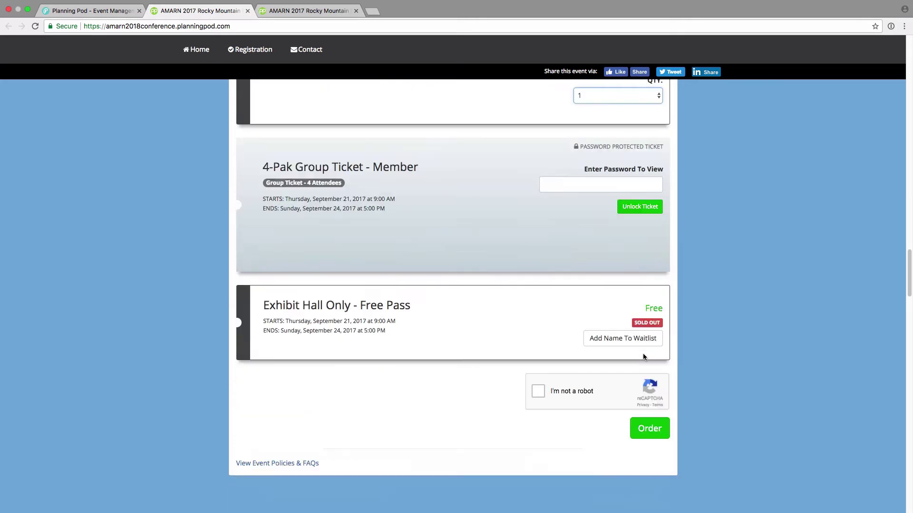
pyautogui.click(539, 315)
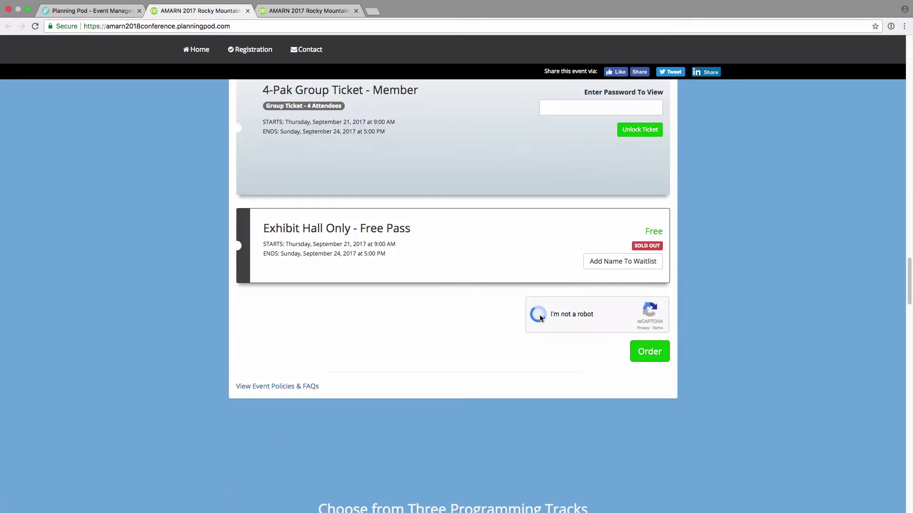
pyautogui.click(656, 352)
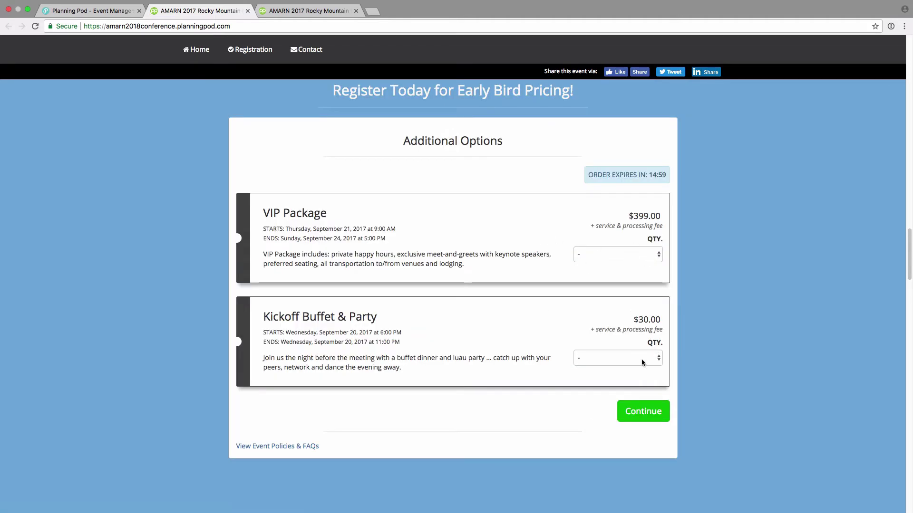
# - Add one VIP Package and continue to attendee information
pyautogui.click(626, 254)
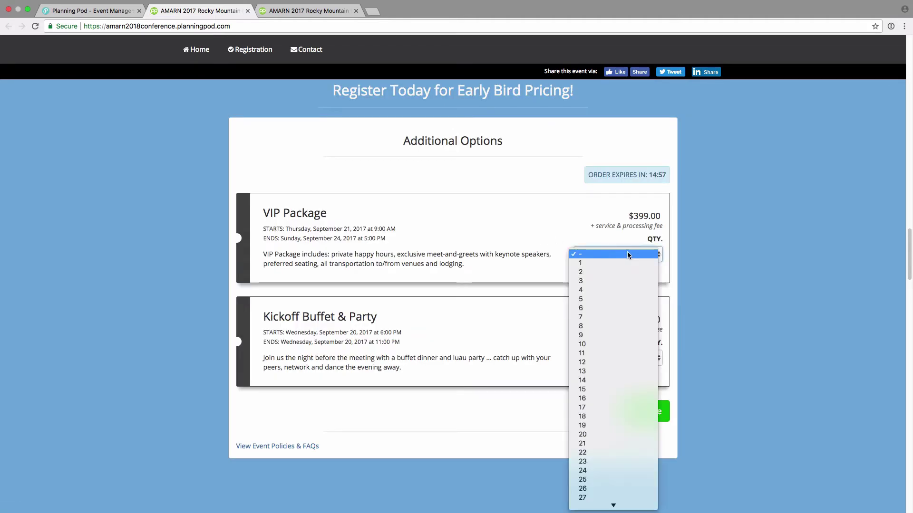
pyautogui.click(618, 263)
pyautogui.click(658, 410)
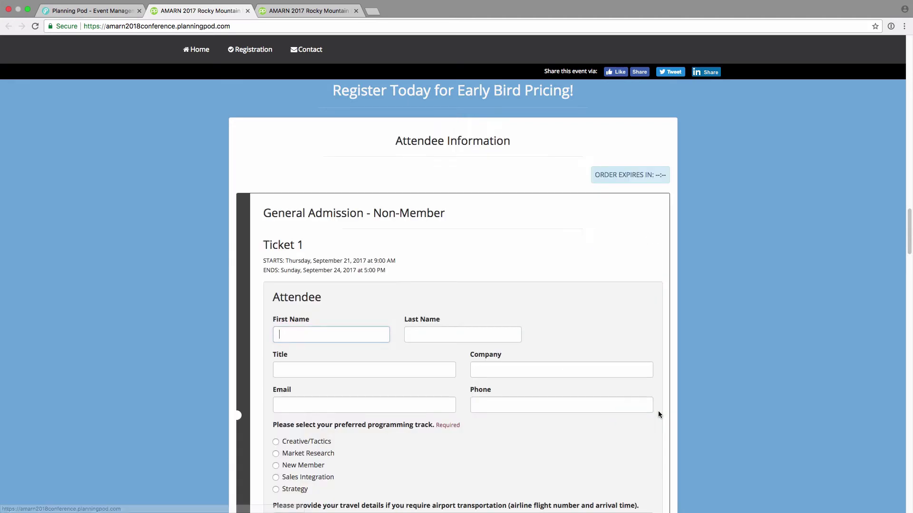
# - Enter the attendee's first and last name, title VP, e-mail address and phone number
pyautogui.press('Tab')
pyautogui.press('Tab')
pyautogui.write('VP')
pyautogui.press('Tab')
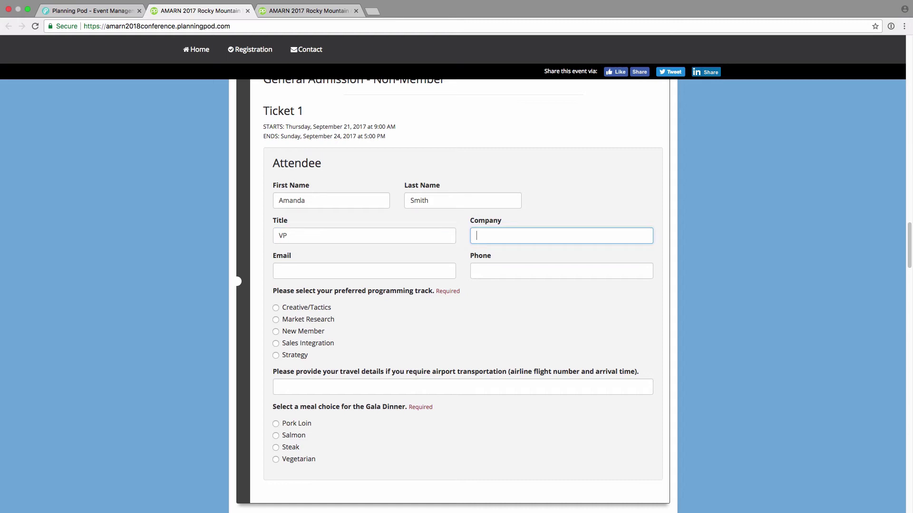
pyautogui.press('Tab')
pyautogui.press('Tab')
pyautogui.write('555-444-3333')
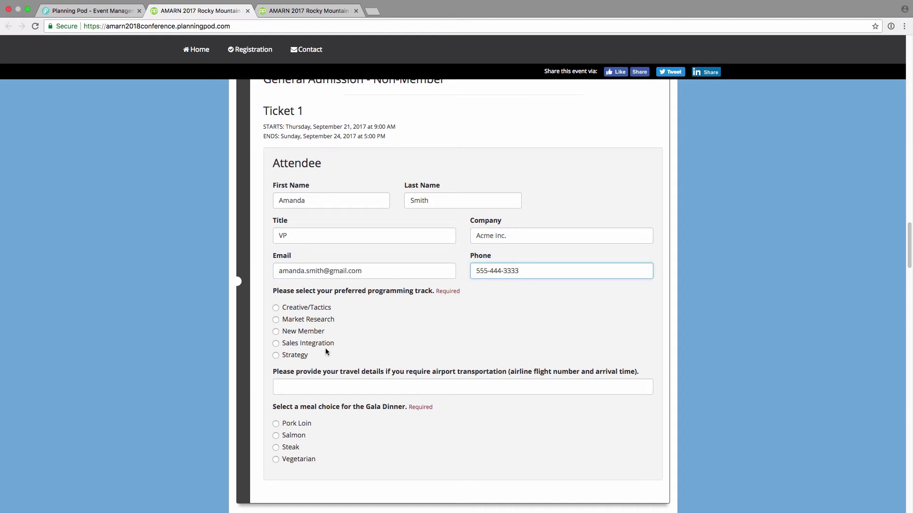
# - Choose the Creative/Tactics track, enter travel details 'United 234', and pick Salmon for Gala Dinner
pyautogui.scroll(-1, 304, 328)
pyautogui.click(275, 291)
pyautogui.click(291, 365)
pyautogui.write('United 234')
pyautogui.click(276, 419)
pyautogui.scroll(-5, 333, 381)
# - Fill in the VIP attendee's first name, last name and e-mail, then continue
pyautogui.click(340, 371)
pyautogui.press('Tab')
pyautogui.press('Tab')
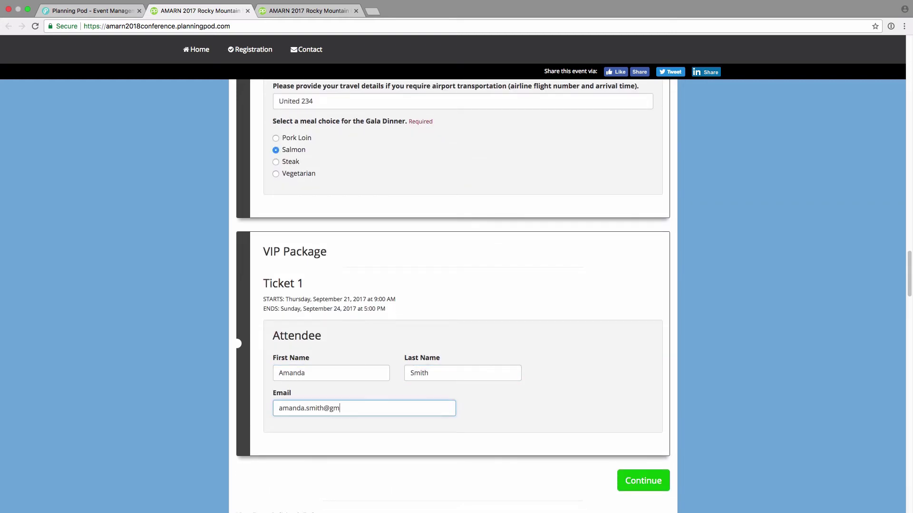
pyautogui.click(644, 481)
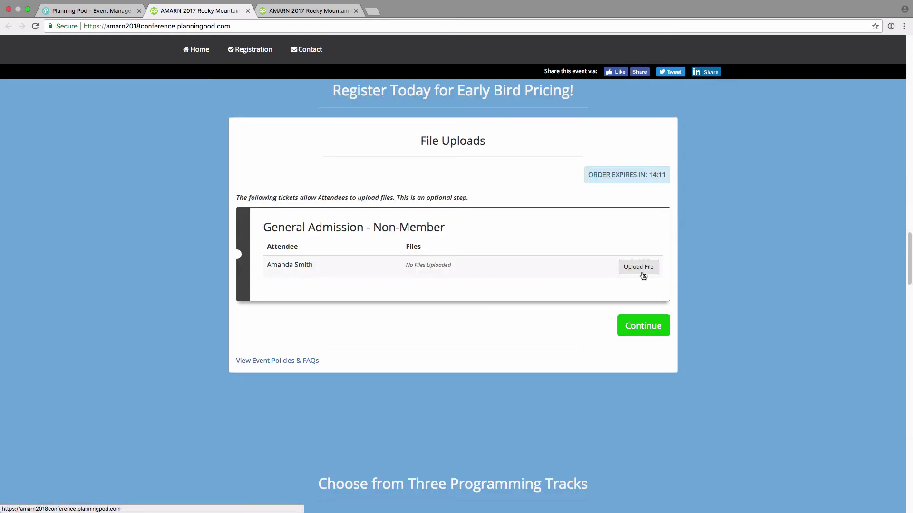
# - Skip file uploads and review the $1098.00 order, opening and closing the Event Policies & FAQs
pyautogui.click(645, 327)
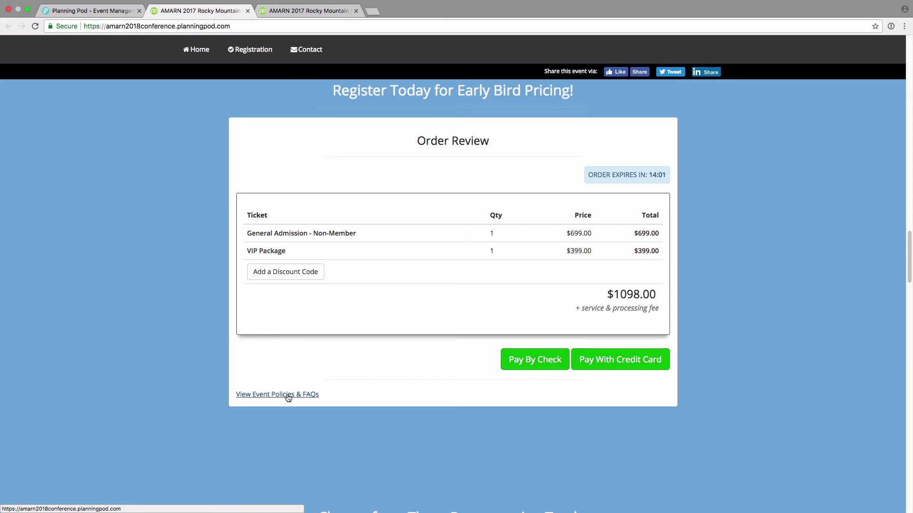
pyautogui.click(309, 395)
pyautogui.scroll(-5, 384, 313)
pyautogui.scroll(5, 384, 314)
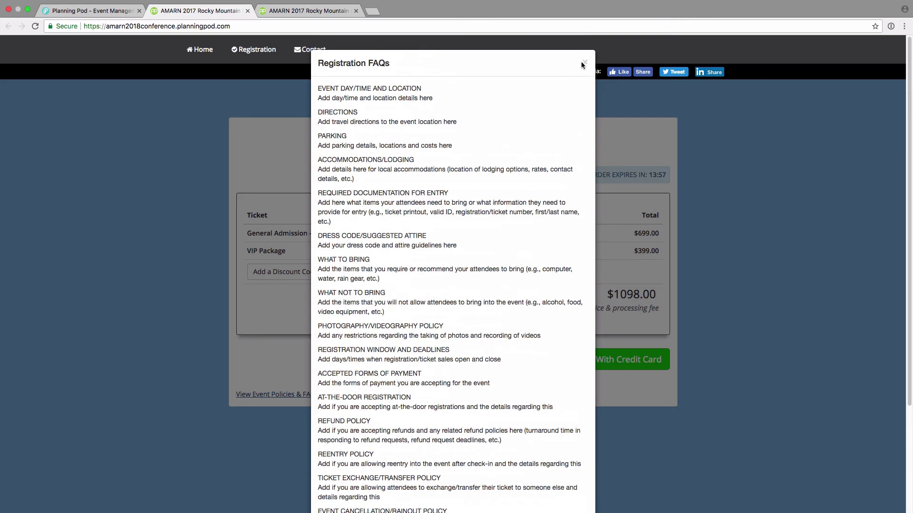
pyautogui.click(583, 63)
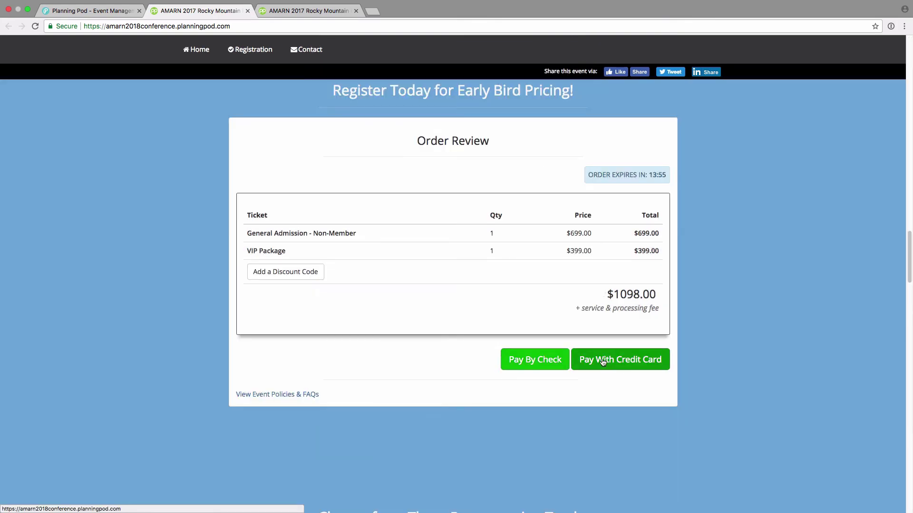
# - Look at the Pay By Check form, then switch to the credit-card checkout totalling $1150.10
pyautogui.click(542, 361)
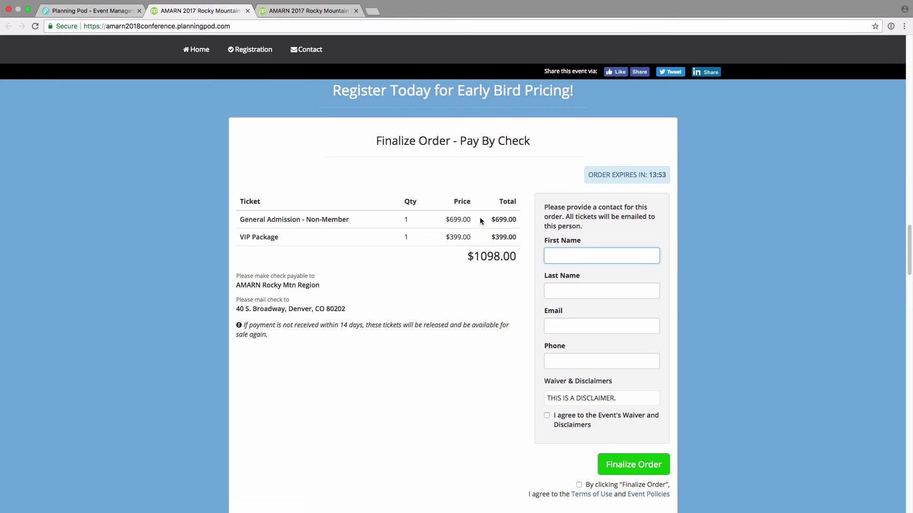
pyautogui.scroll(-3, 458, 238)
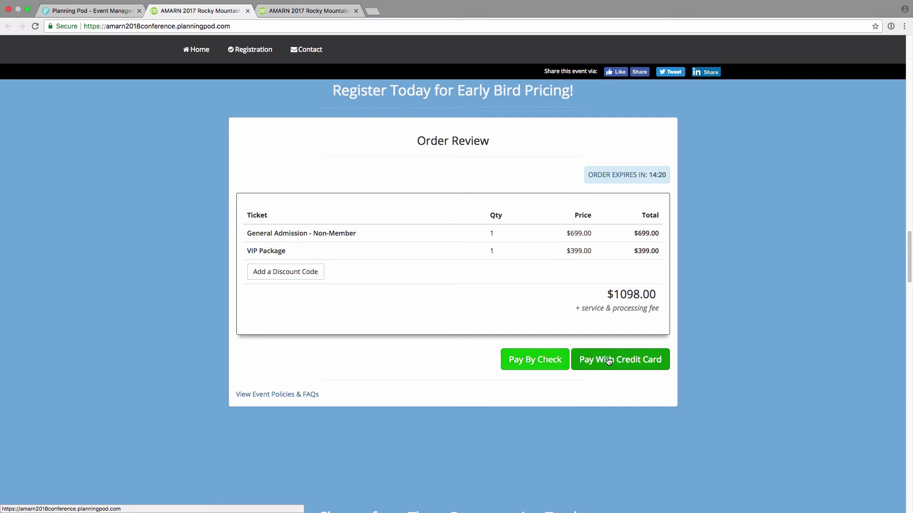
pyautogui.click(624, 363)
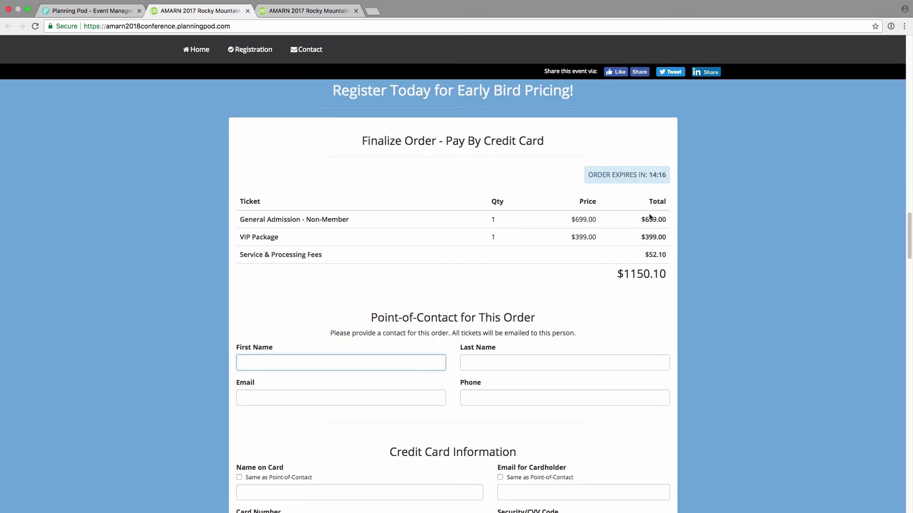
pyautogui.scroll(-5, 622, 298)
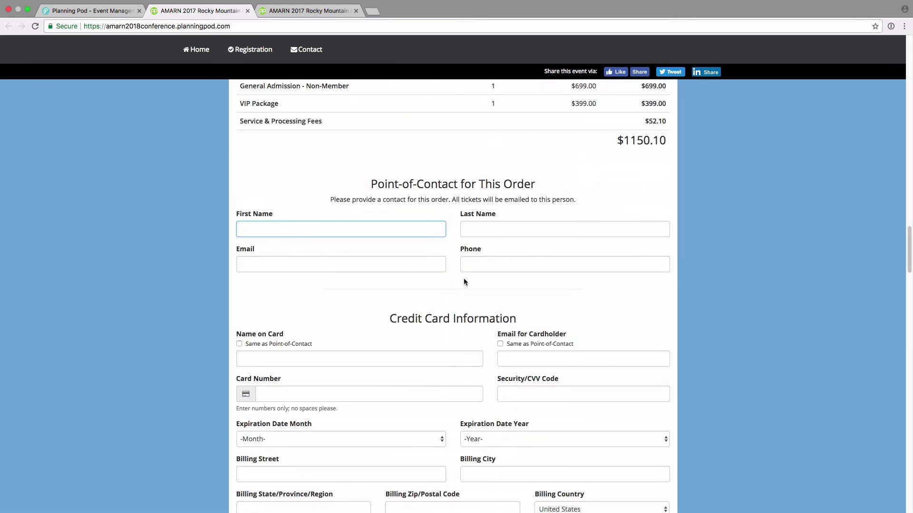
pyautogui.scroll(-10, 463, 282)
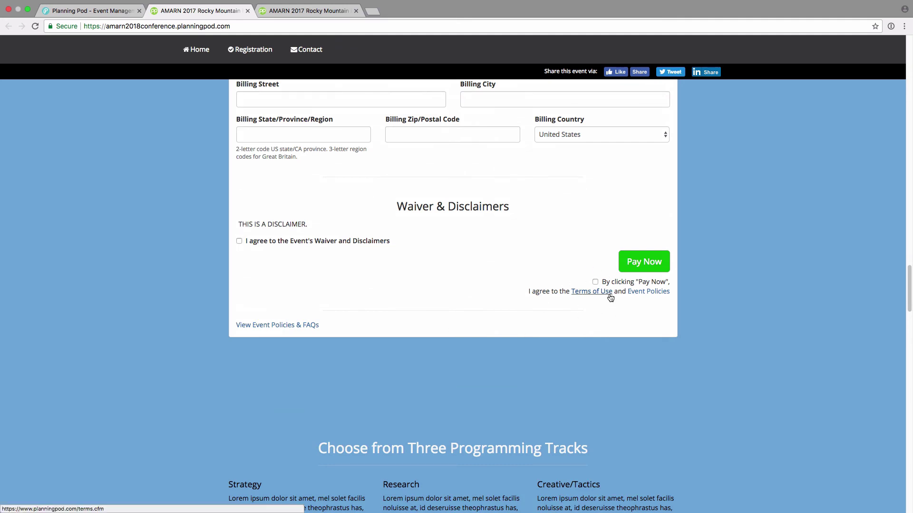
# - Switch to the Planning Pod - Event Manager tab and show the AMARN Registration Setup's Getting Started tab
pyautogui.click(118, 12)
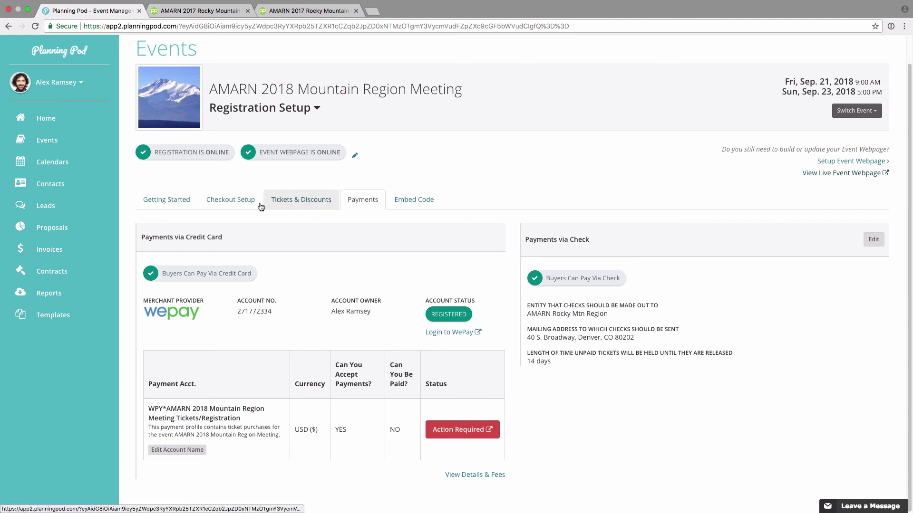
pyautogui.click(173, 203)
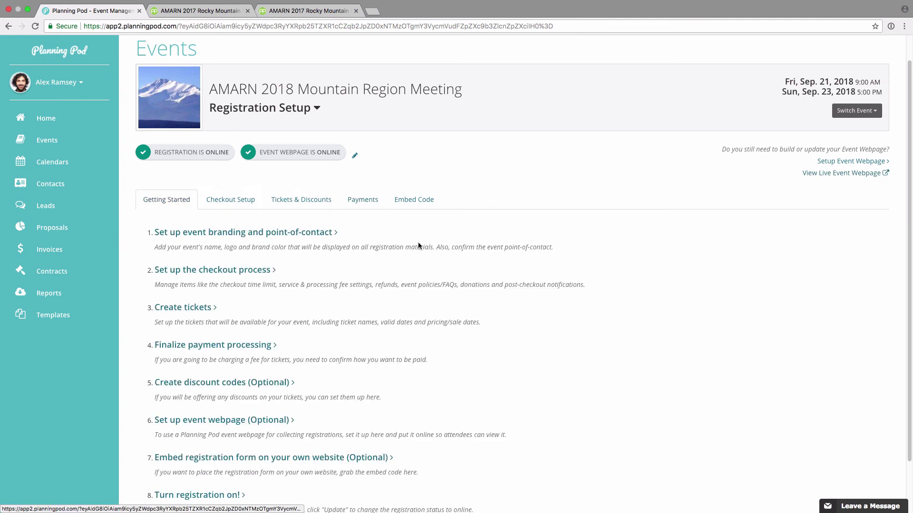